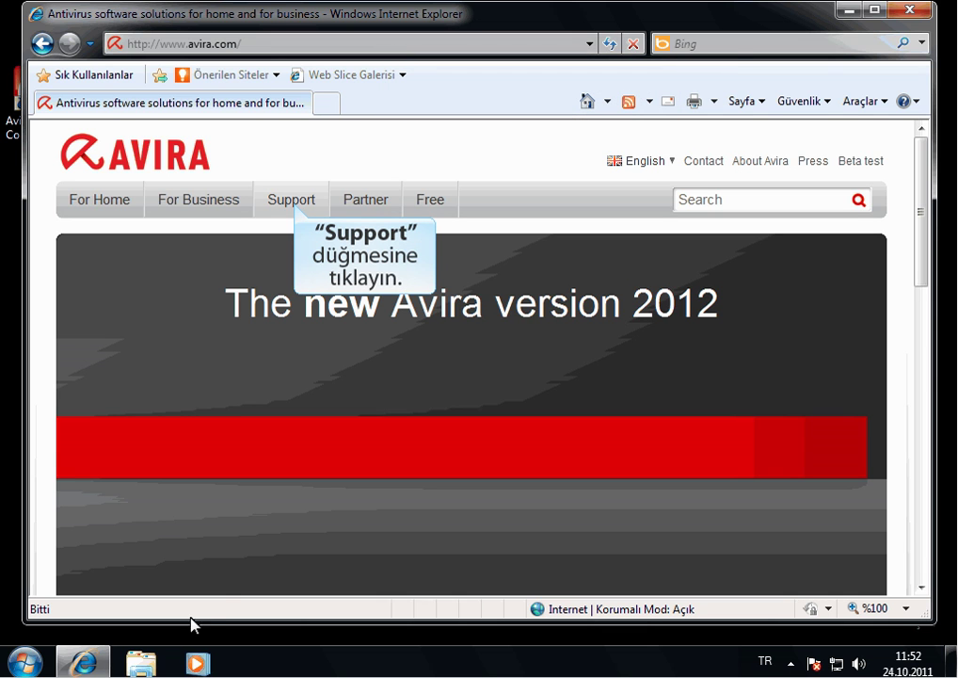
Step: Open the Avira Professional Security download page from the Avira site's support download center
{"action": "left_click", "coordinate": [295, 209]}
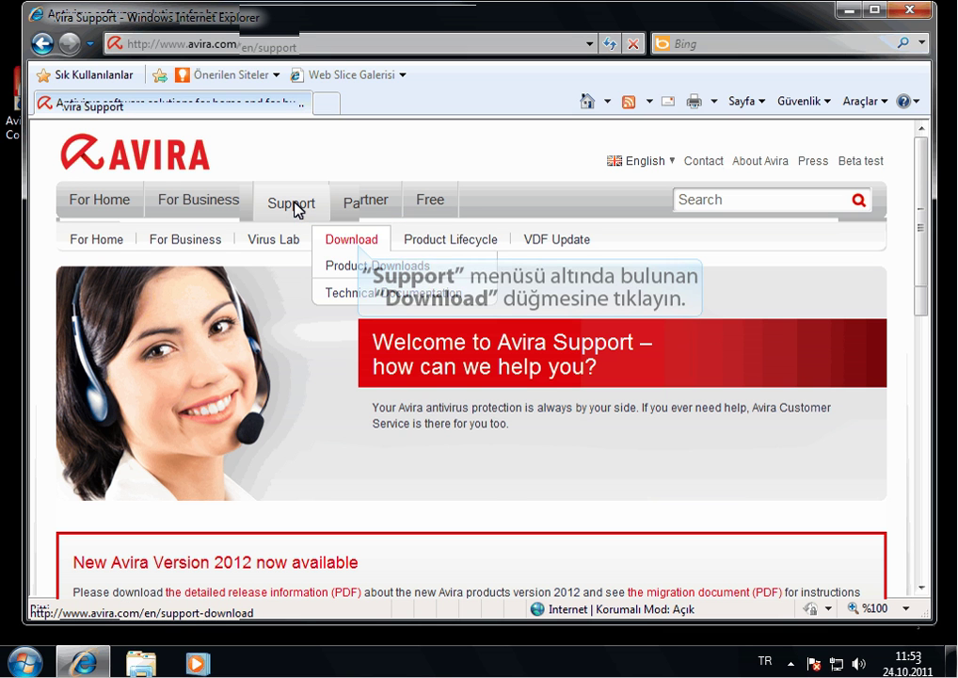
{"action": "left_click", "coordinate": [346, 241]}
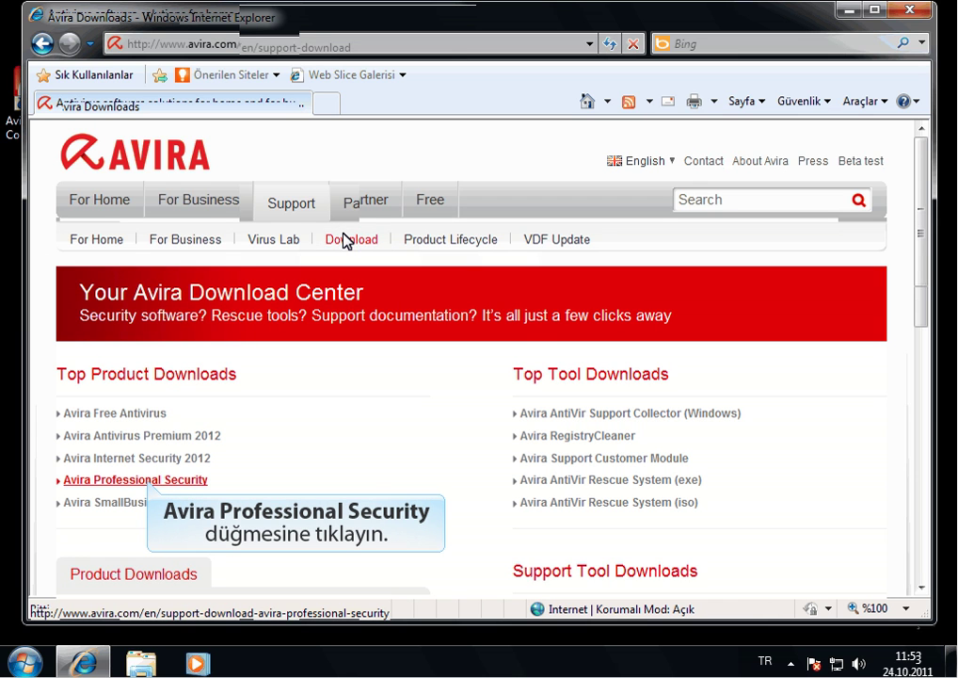
{"action": "left_click", "coordinate": [148, 482]}
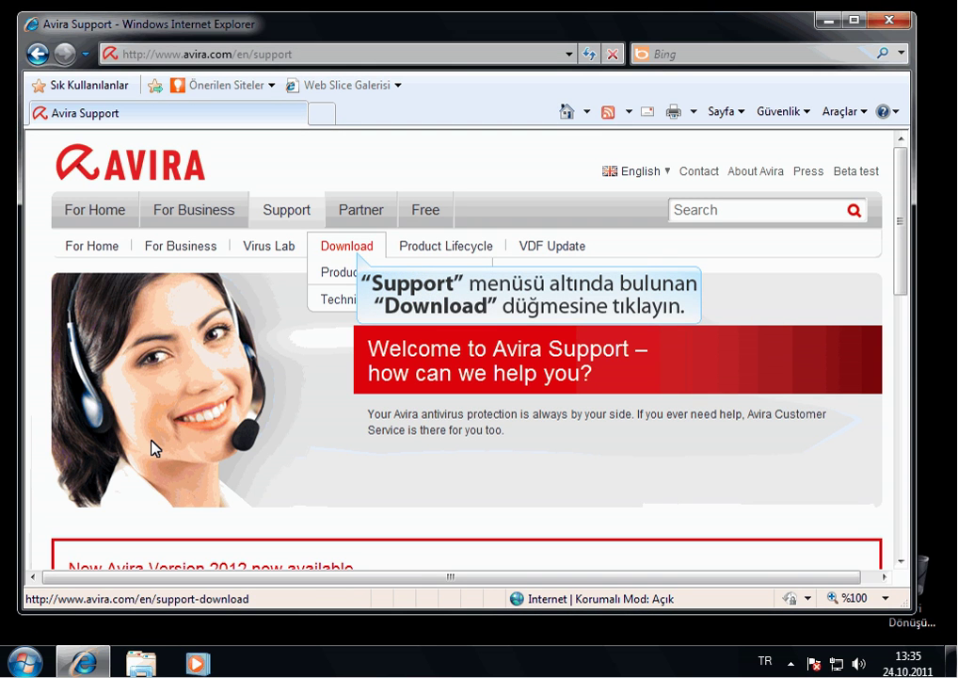
Step: Open the download page for Avira Server Security, Version 2012 from the business products in the support download center
{"action": "left_click", "coordinate": [360, 250]}
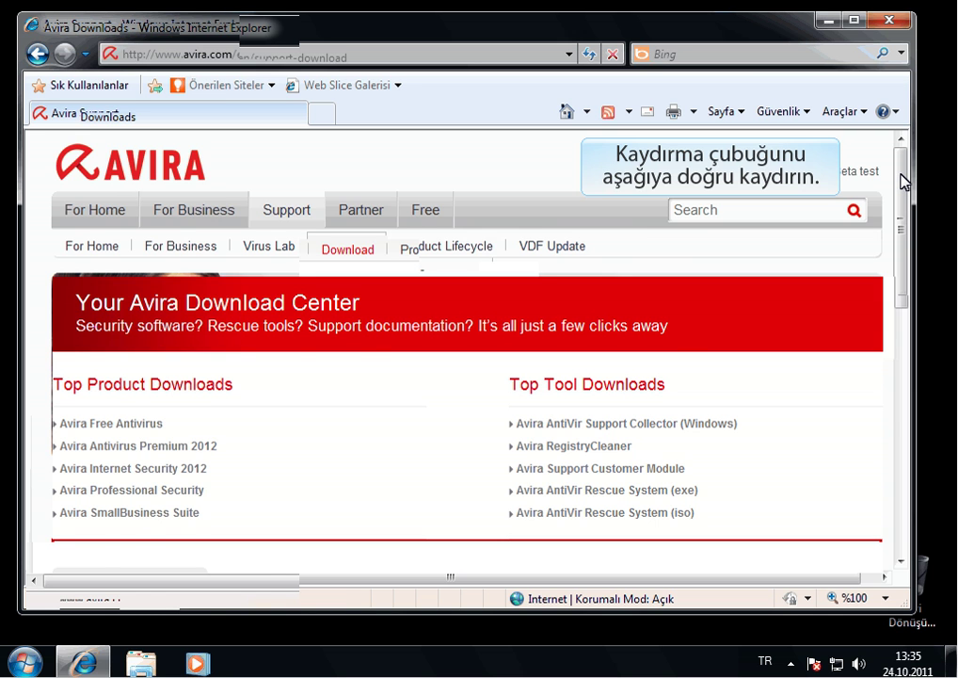
{"action": "left_click_drag", "start_coordinate": [905, 182], "coordinate": [904, 328]}
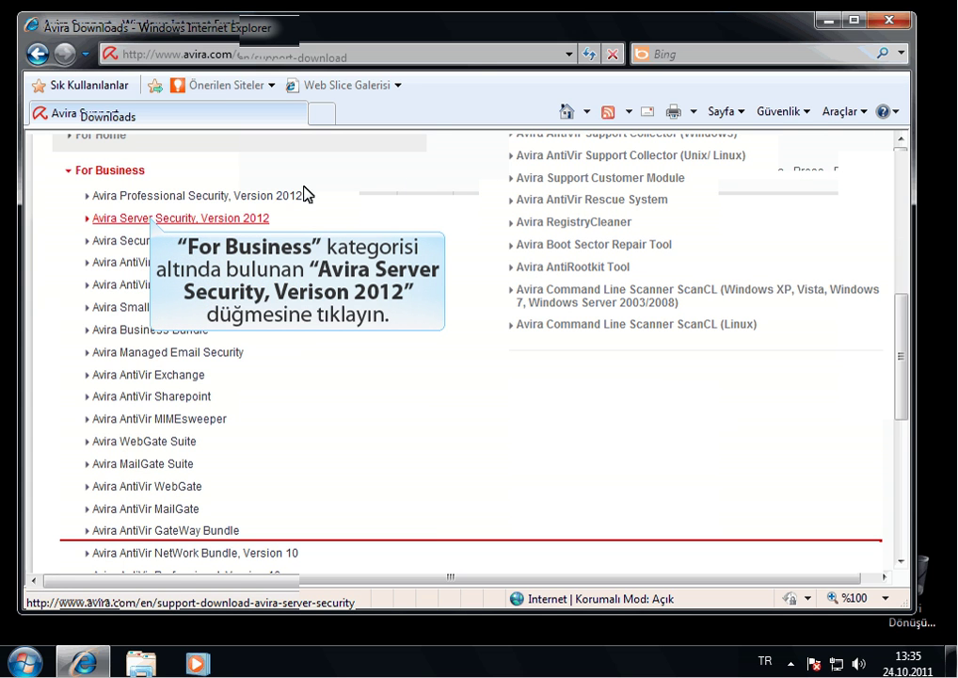
{"action": "left_click", "coordinate": [151, 220]}
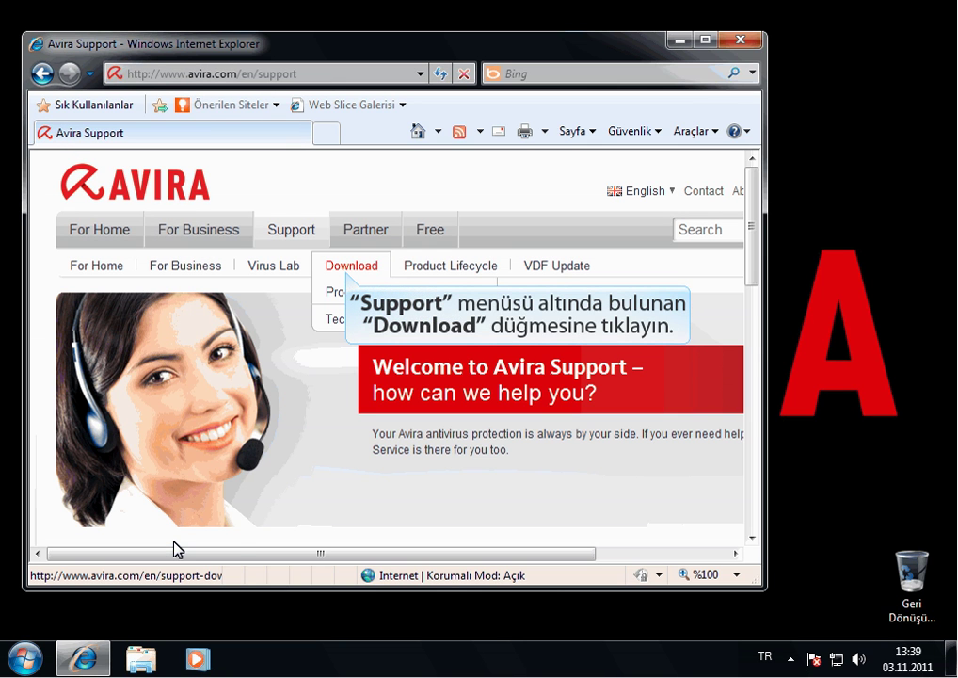
Step: Open the download page for Avira AntiVir Professional, Version 10 from the business products in the download center
{"action": "left_click", "coordinate": [351, 271]}
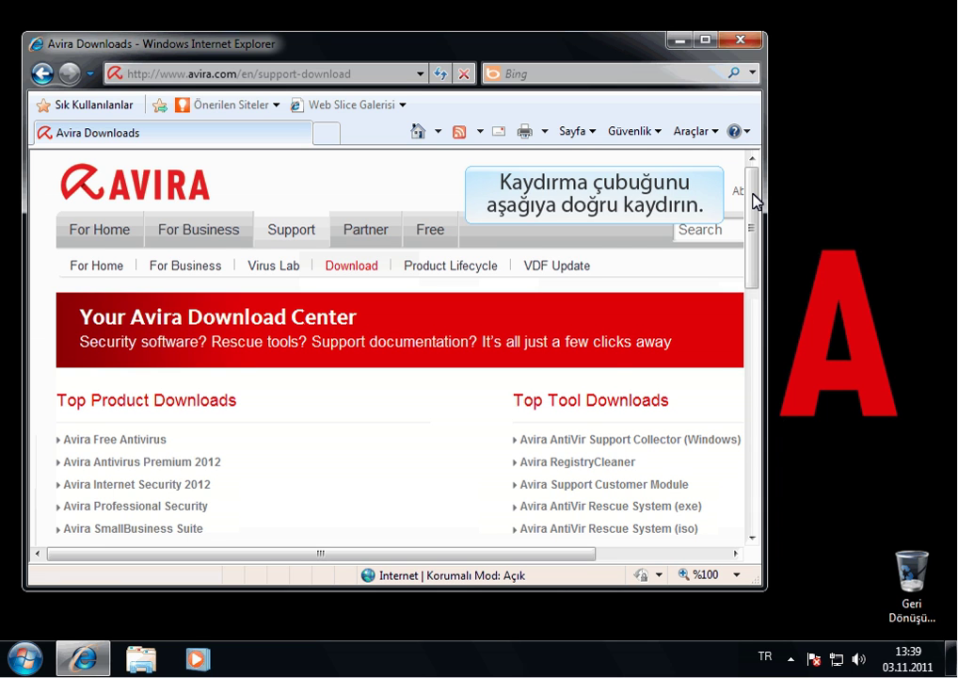
{"action": "left_click_drag", "start_coordinate": [753, 200], "coordinate": [753, 351]}
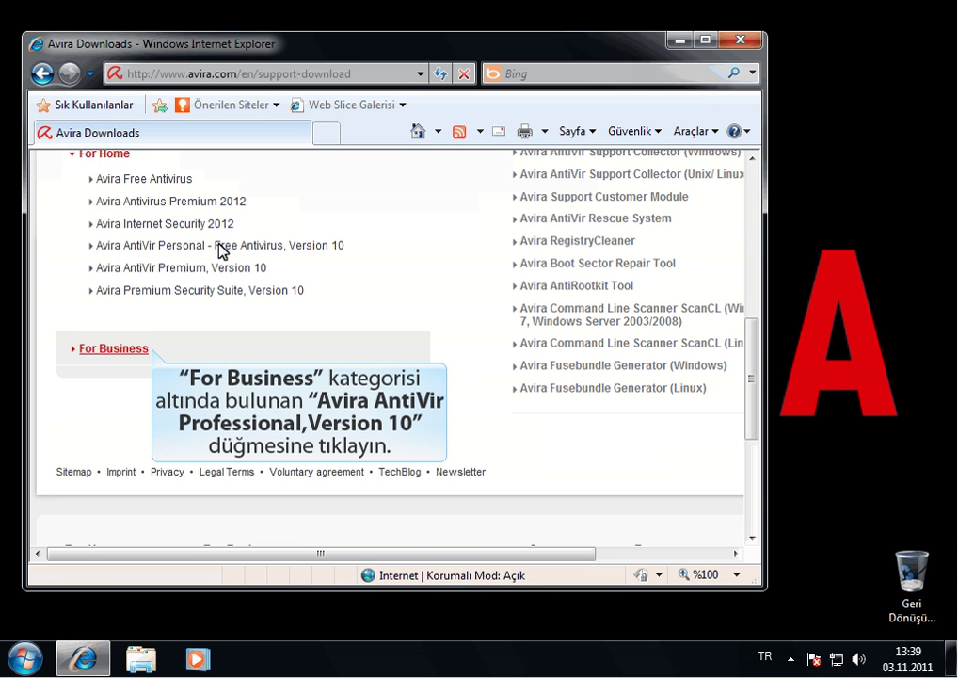
{"action": "left_click", "coordinate": [104, 350]}
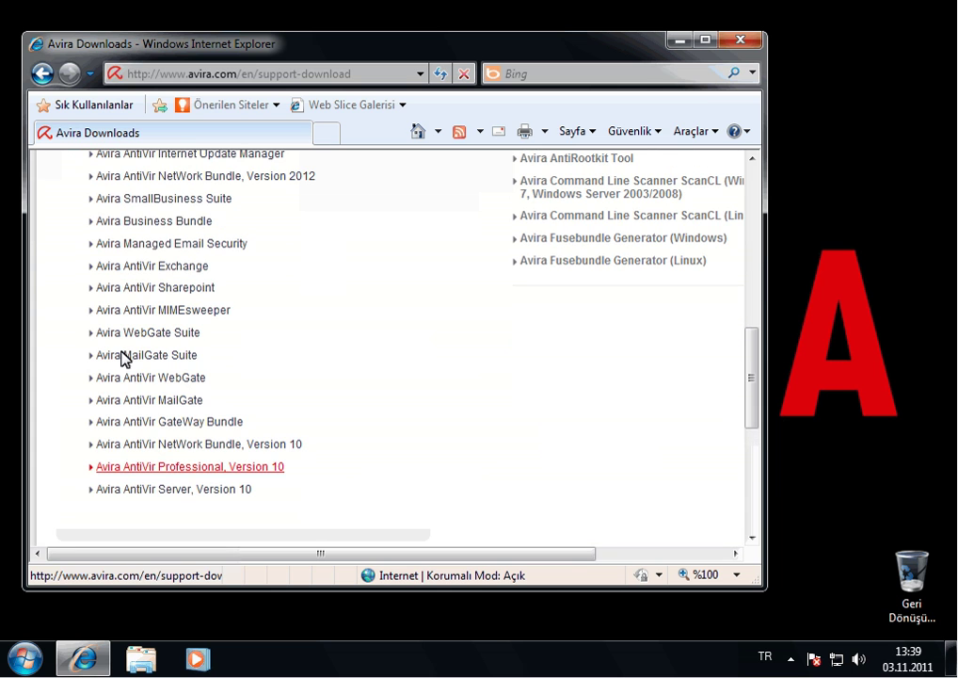
{"action": "left_click", "coordinate": [165, 465]}
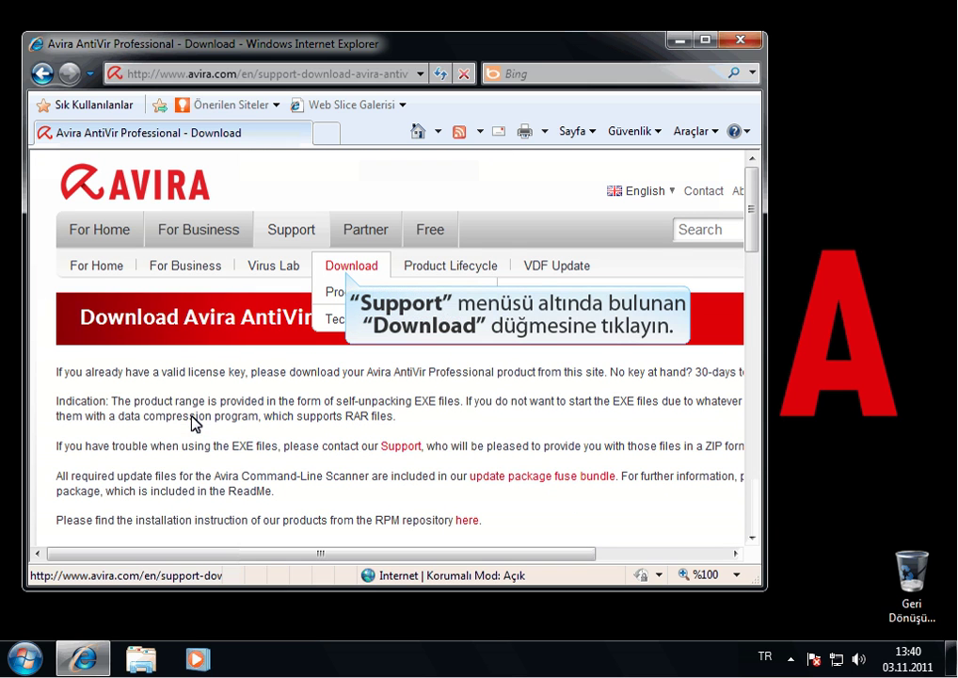
Step: Return to the download center and open the business product page for Avira AntiVir Server, Version 10
{"action": "left_click", "coordinate": [350, 271]}
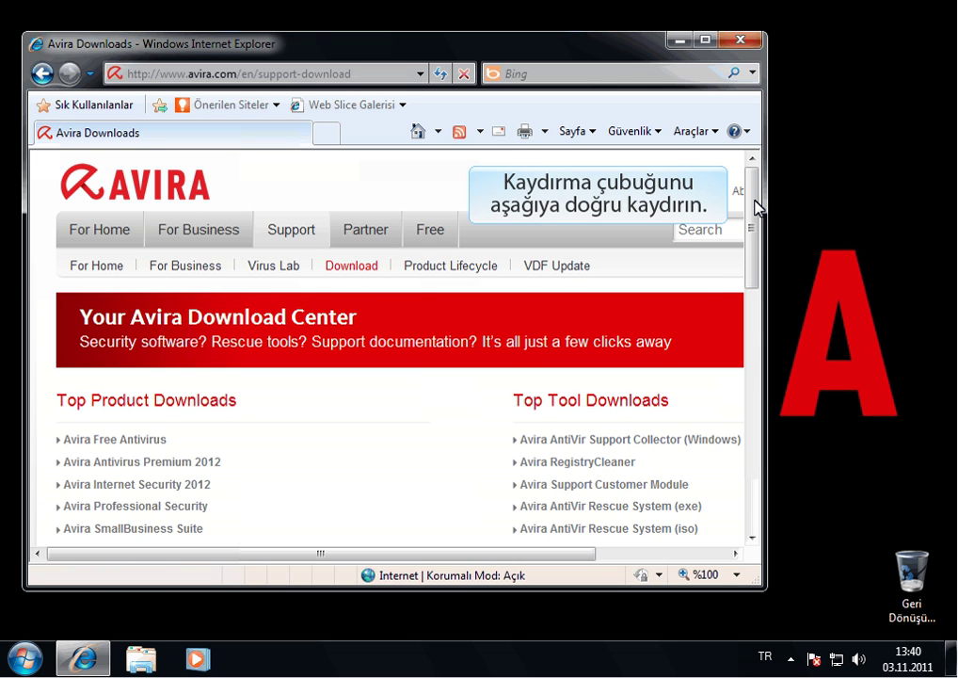
{"action": "scroll", "coordinate": [755, 208], "scroll_direction": "down", "scroll_amount": 10}
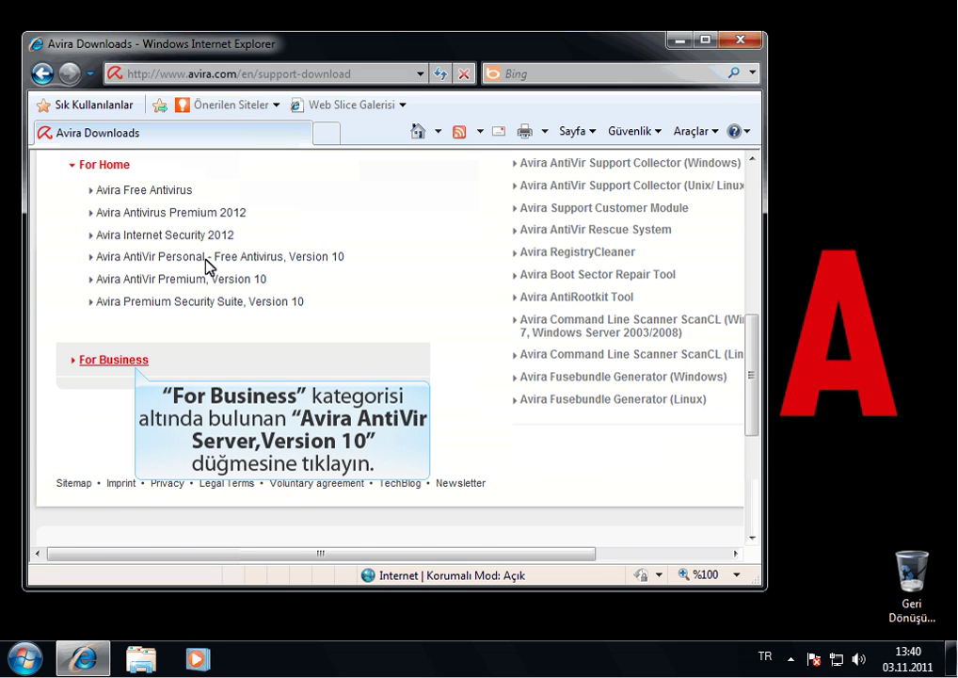
{"action": "left_click", "coordinate": [113, 360]}
{"action": "scroll", "coordinate": [160, 383], "scroll_direction": "down", "scroll_amount": 3}
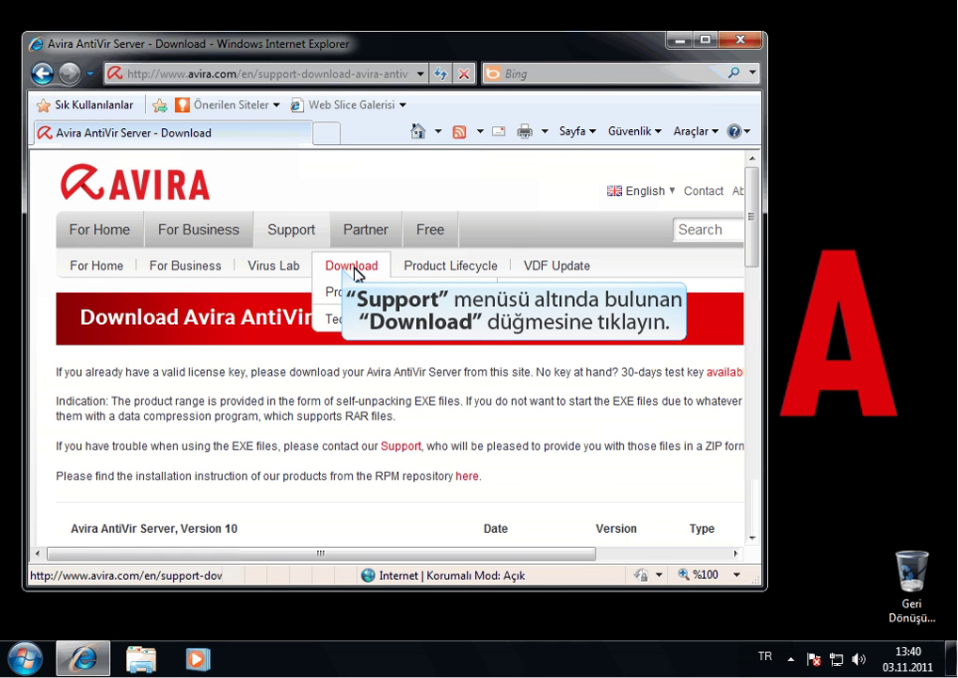
Step: Return to the download center and expand the business product list to find Avira Security Management Center
{"action": "left_click", "coordinate": [352, 267]}
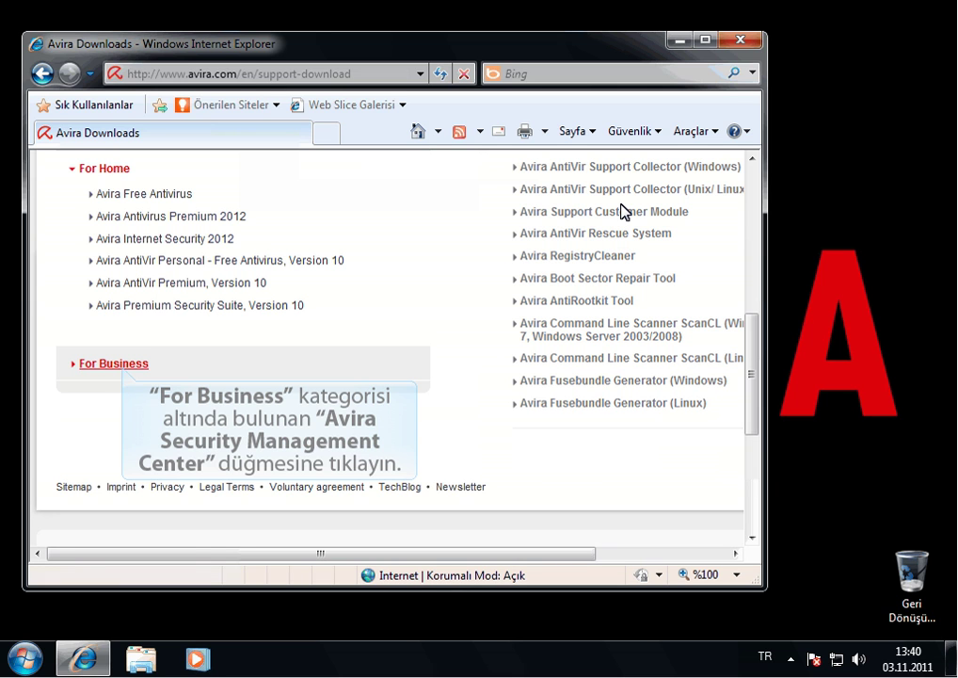
{"action": "left_click", "coordinate": [113, 364]}
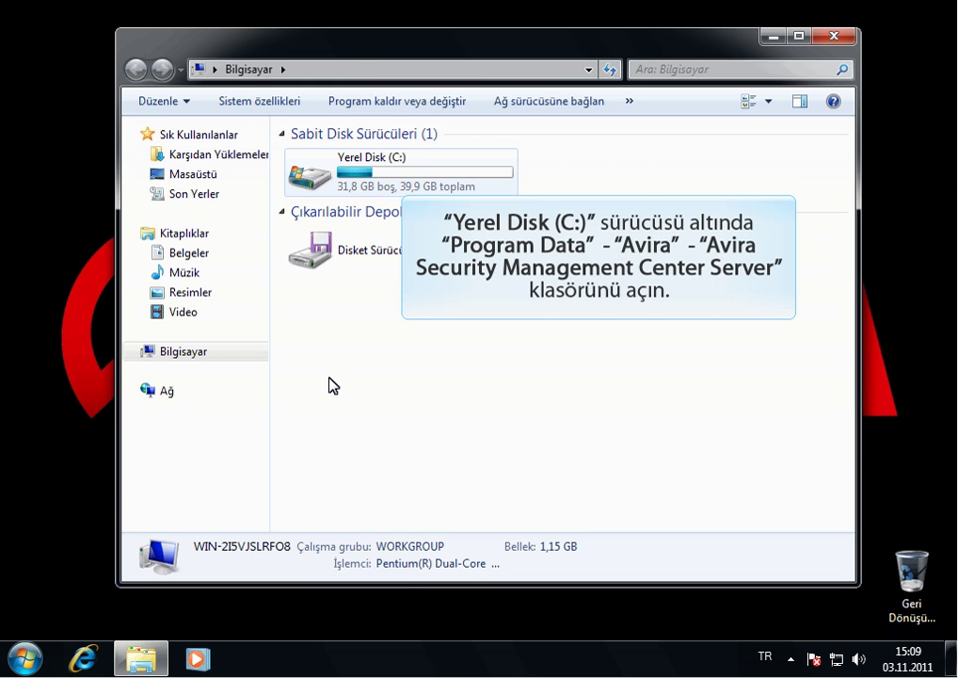
Step: In File Explorer, open the Avira Security Management Center Server folder under ProgramData\Avira on drive C
{"action": "double_click", "coordinate": [358, 175]}
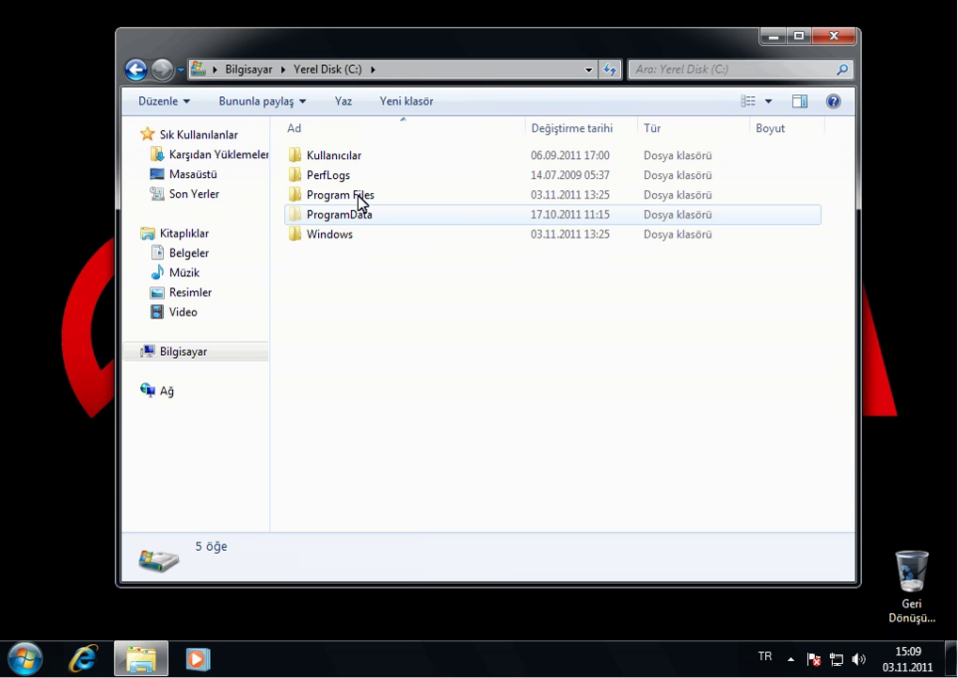
{"action": "double_click", "coordinate": [358, 213]}
{"action": "double_click", "coordinate": [336, 164]}
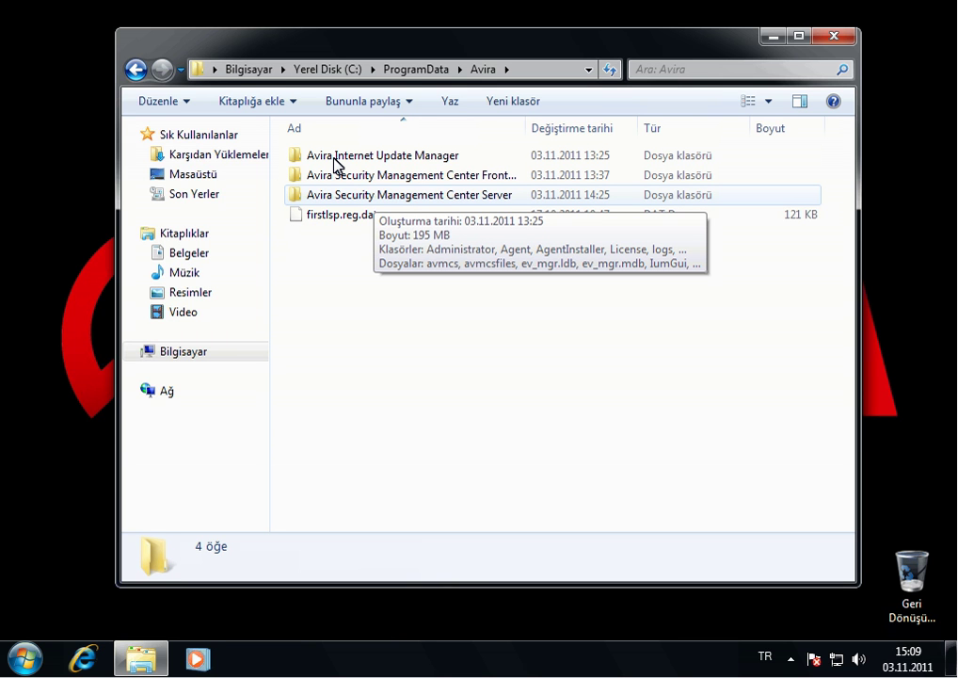
{"action": "double_click", "coordinate": [330, 195]}
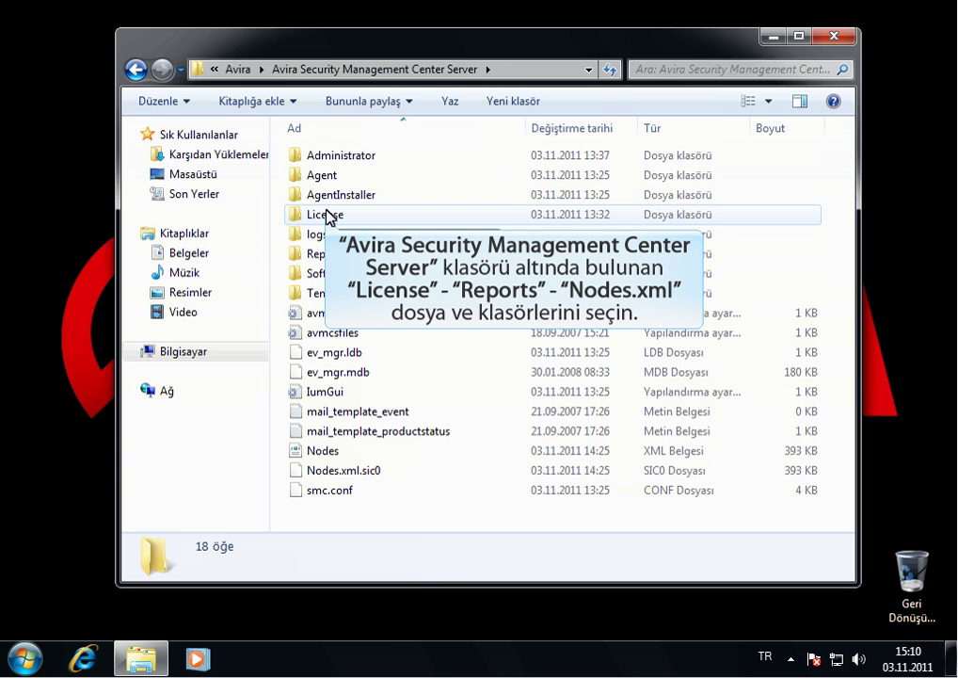
Step: Copy the License folder, the Reports folder and the Nodes XML file from the server folder
{"action": "left_click", "coordinate": [329, 215]}
{"action": "left_click", "coordinate": [326, 254], "text": "ctrl"}
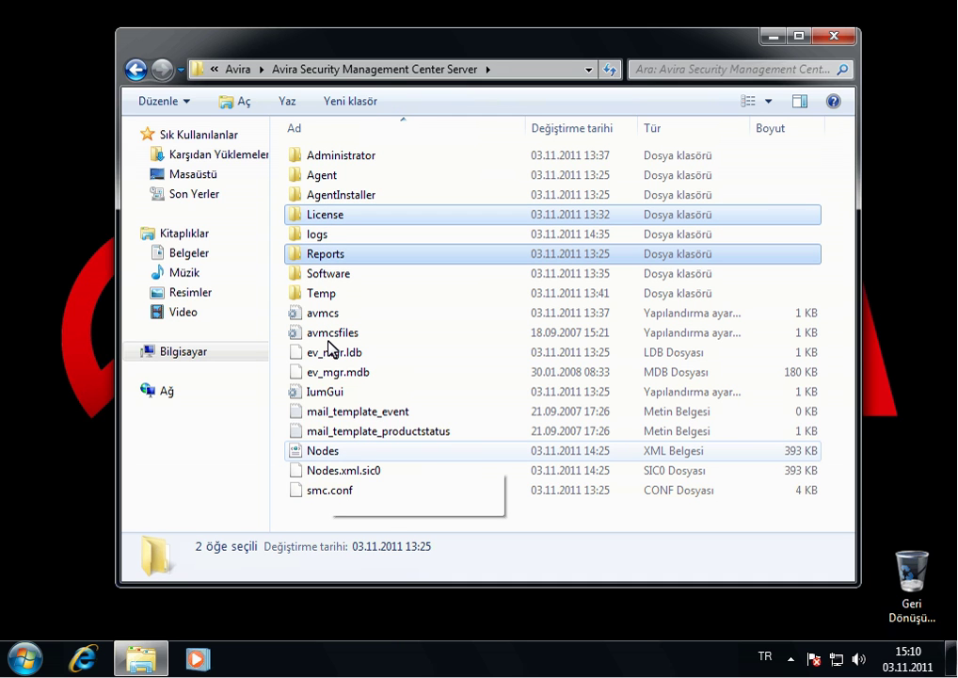
{"action": "left_click", "coordinate": [323, 451], "text": "ctrl"}
{"action": "right_click", "coordinate": [341, 218]}
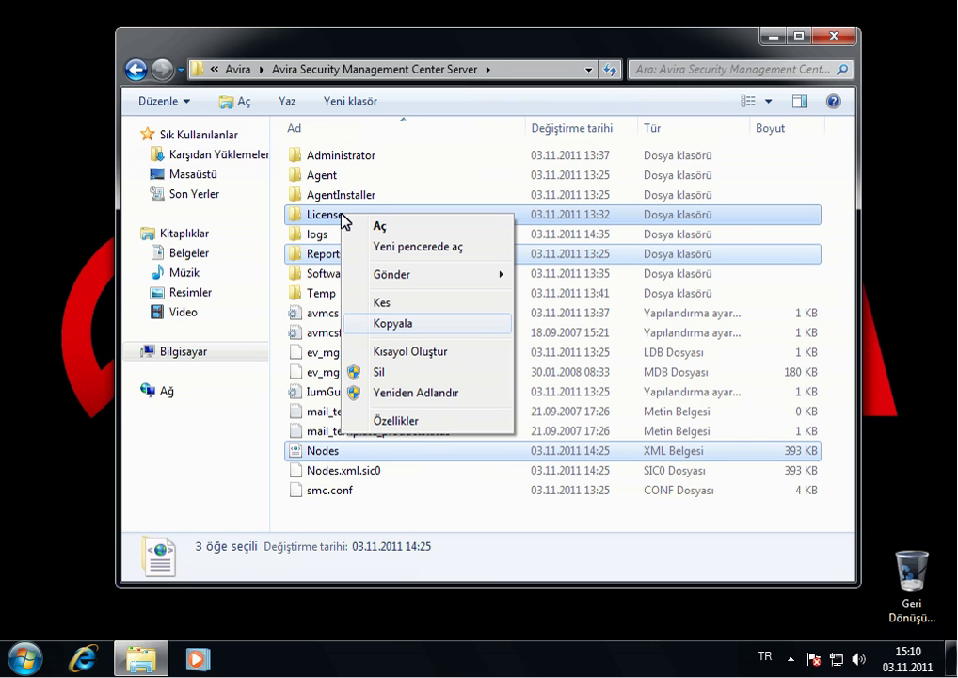
{"action": "key", "text": "Return"}
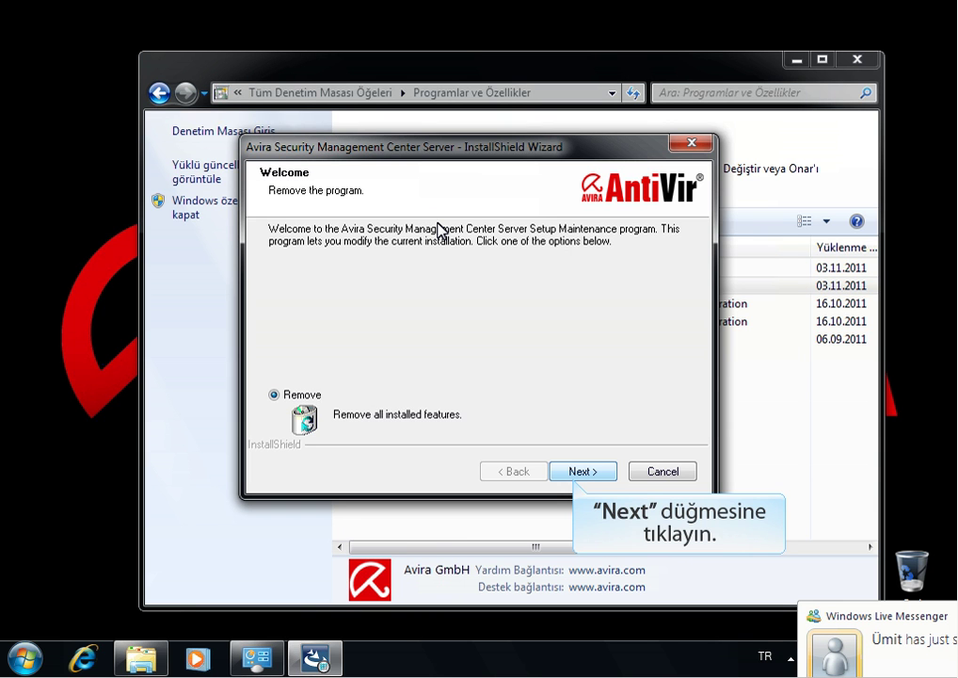
Step: Complete the removal of Avira Security Management Center Server, including all configuration data
{"action": "left_click", "coordinate": [581, 472]}
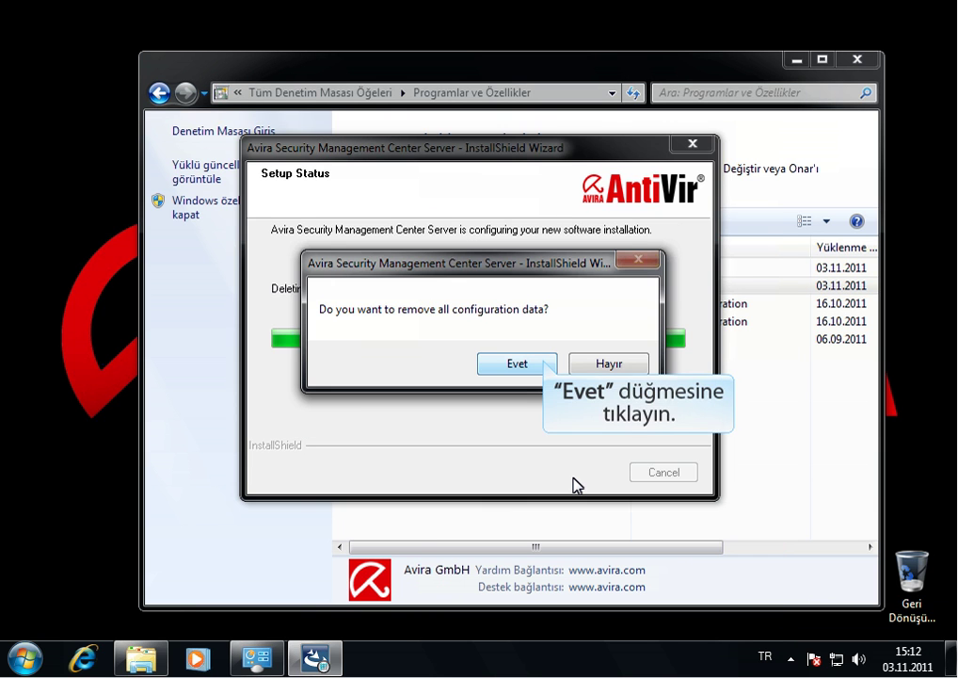
{"action": "left_click", "coordinate": [547, 365]}
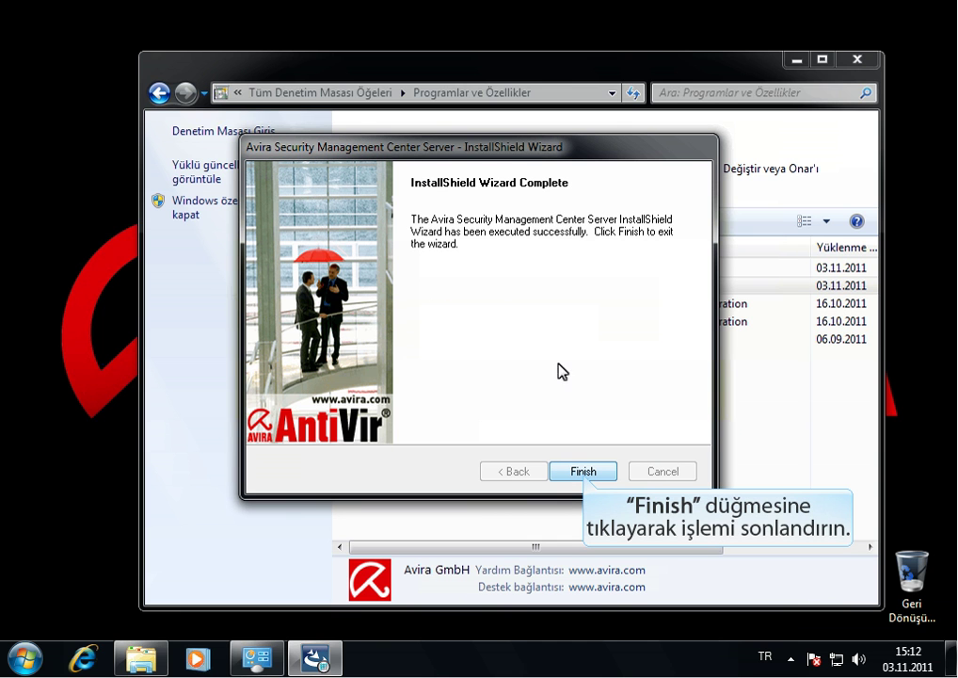
{"action": "left_click", "coordinate": [584, 473]}
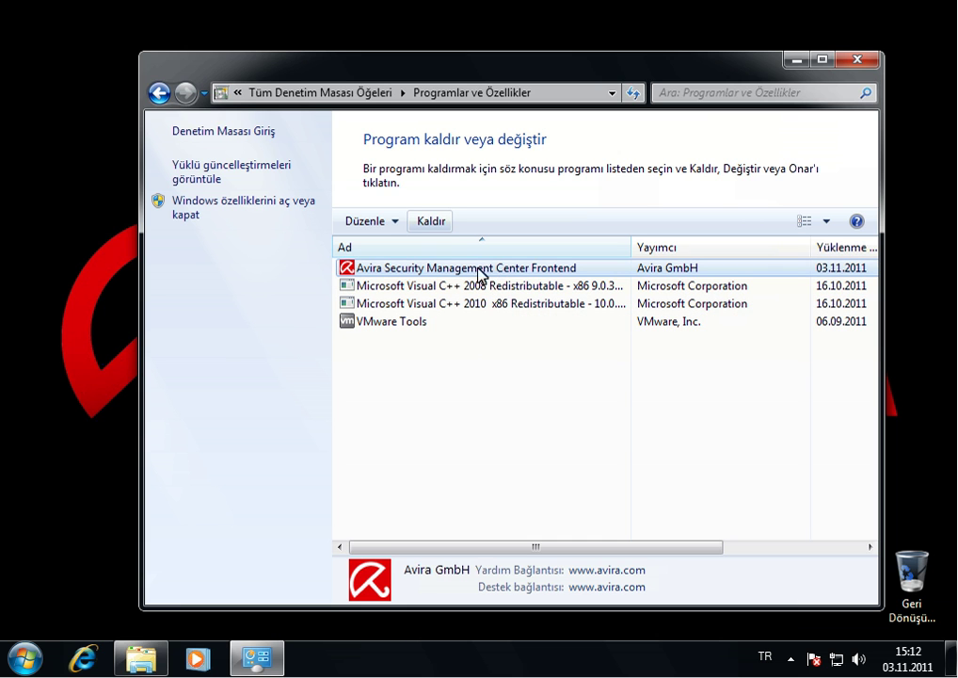
Step: Uninstall Avira Security Management Center Frontend with all installed components
{"action": "left_click", "coordinate": [434, 223]}
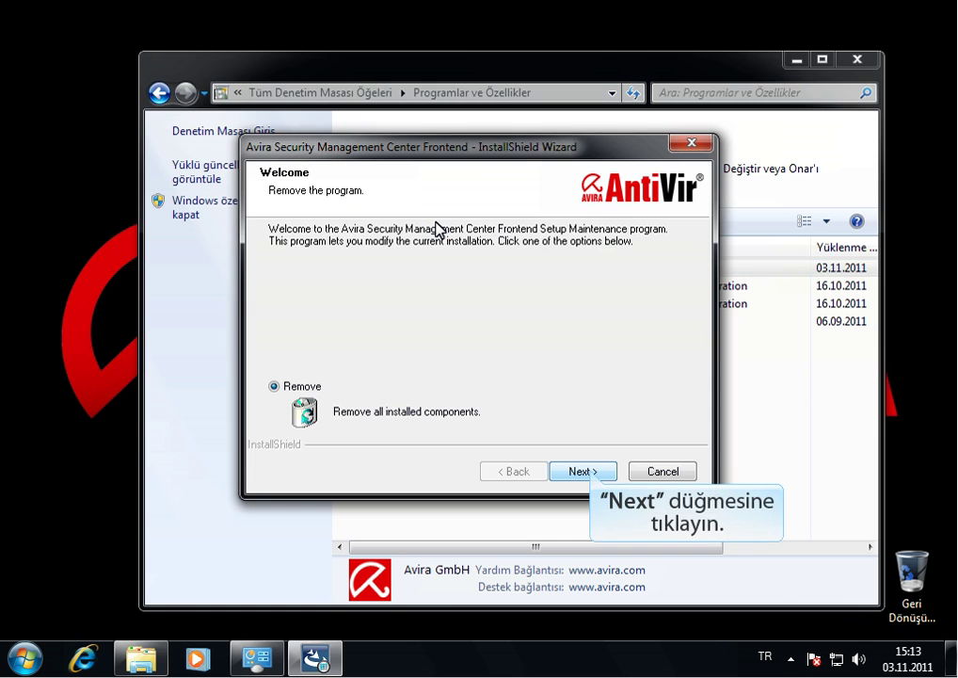
{"action": "left_click", "coordinate": [590, 472]}
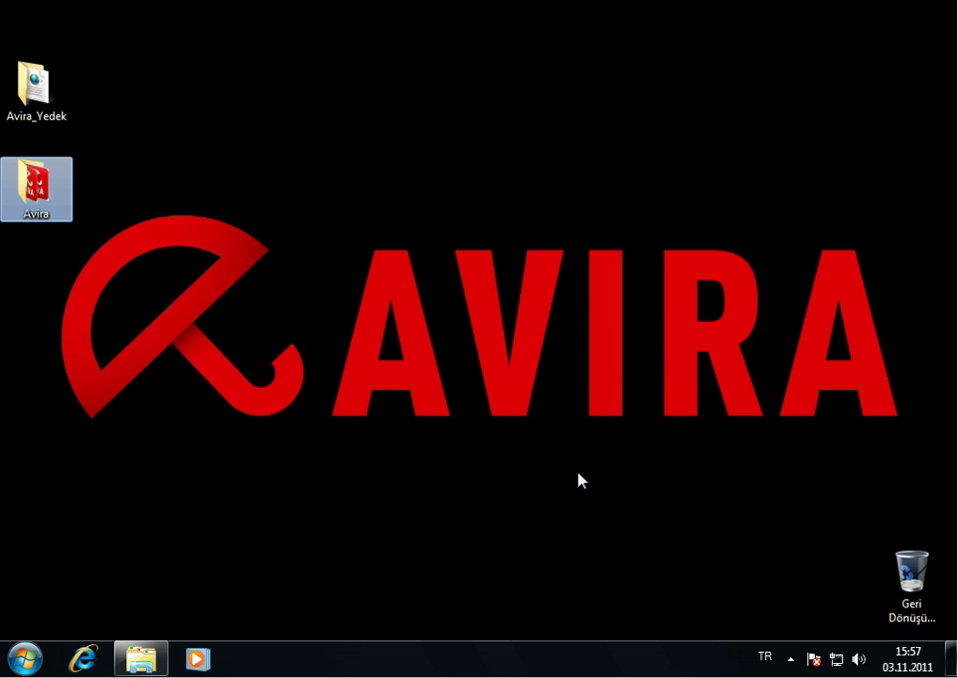
Step: Run AntiVir_Security_Management_Center_Server_en from the desktop Avira folder's Avira_Security_Management_Center_en subfolder, allow its changes and extract the installation files
{"action": "double_click", "coordinate": [35, 182]}
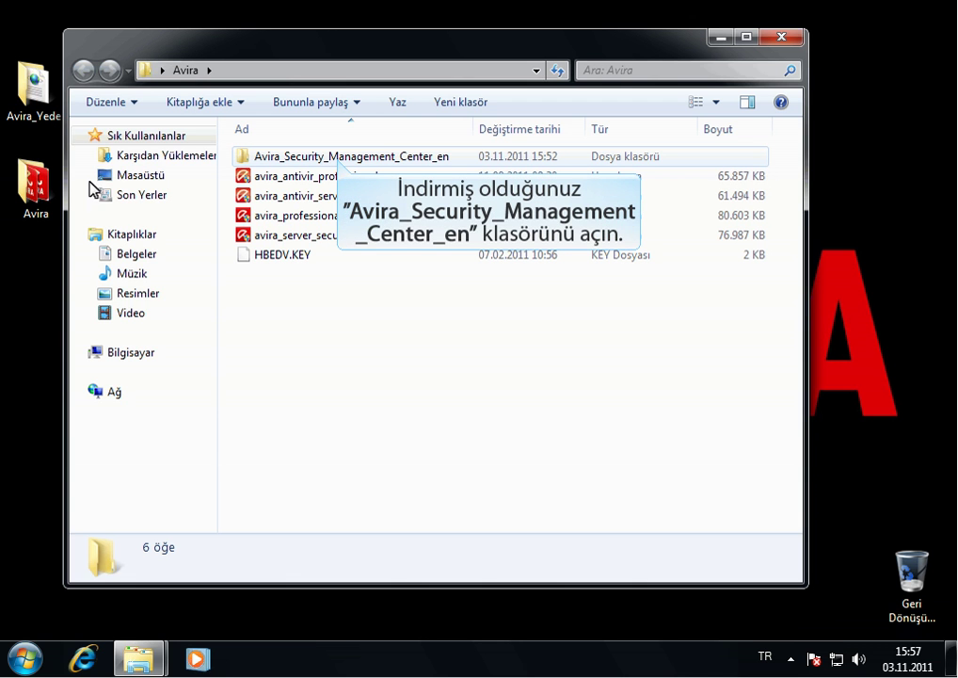
{"action": "double_click", "coordinate": [341, 158]}
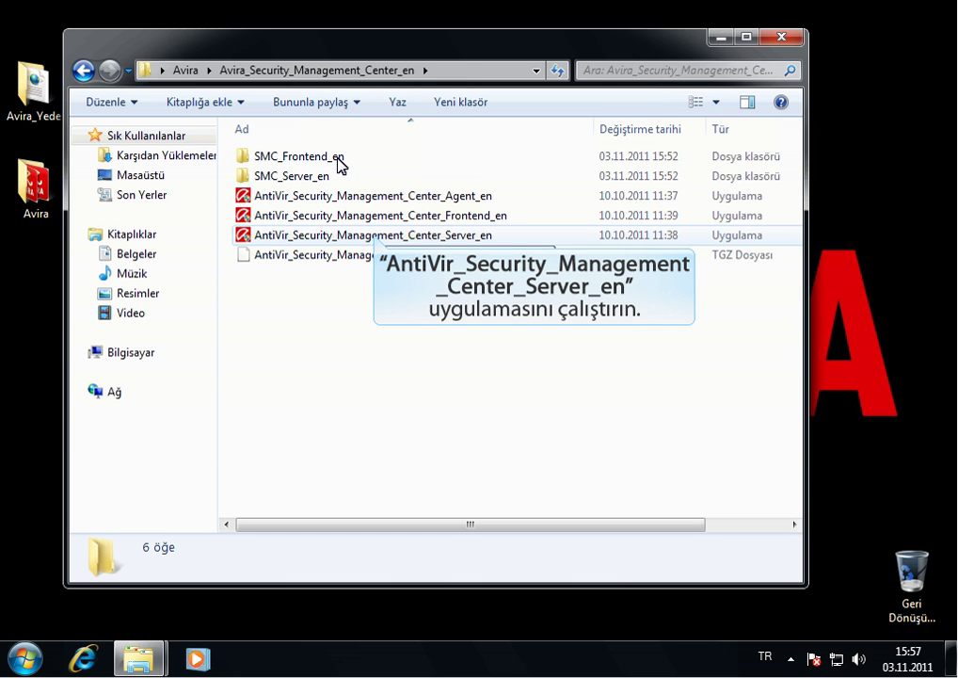
{"action": "double_click", "coordinate": [375, 241]}
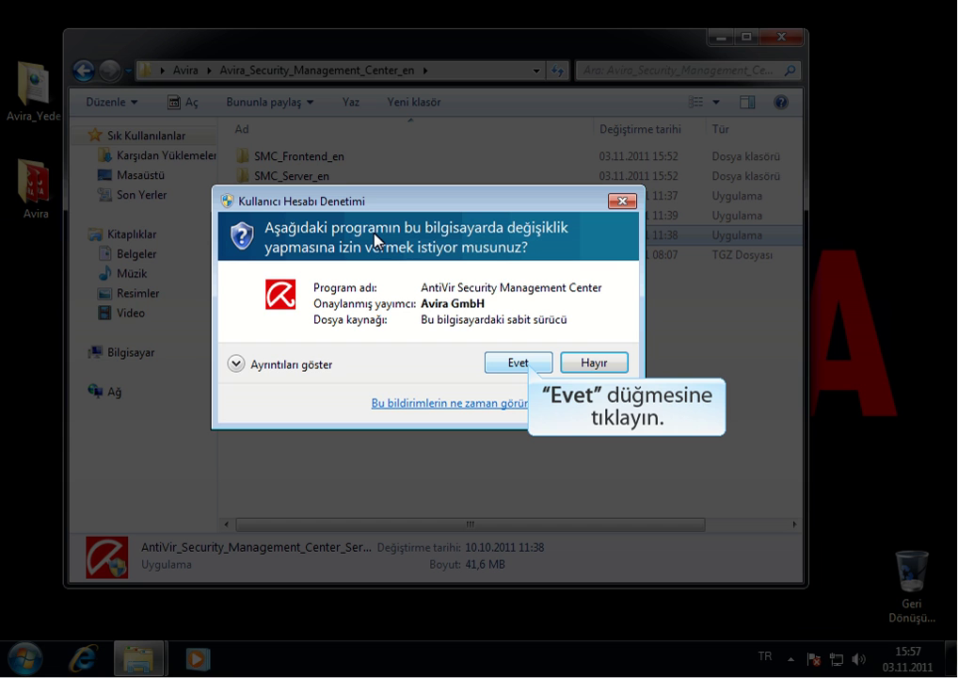
{"action": "left_click", "coordinate": [519, 363]}
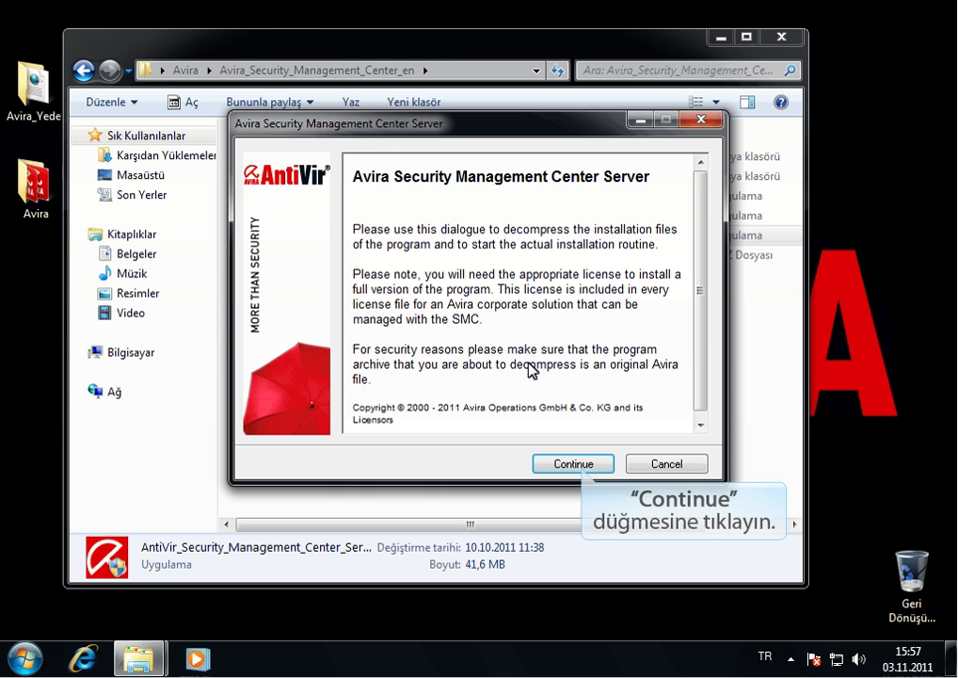
{"action": "left_click", "coordinate": [573, 464]}
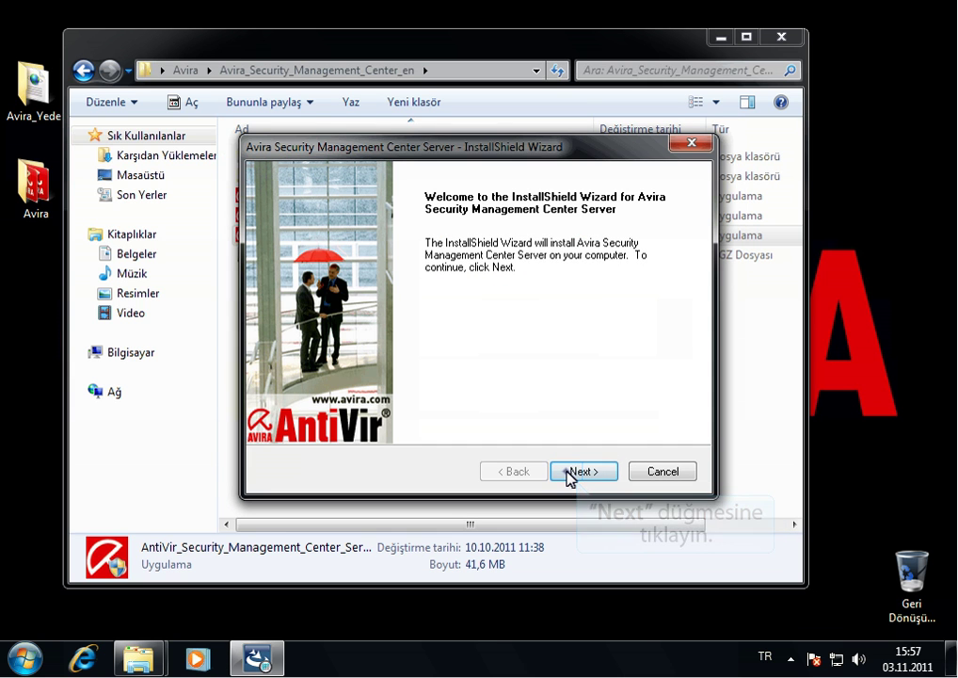
Step: Accept the server setup's license agreement and keep the destination folder C:\Program Files\Avira
{"action": "left_click", "coordinate": [577, 471]}
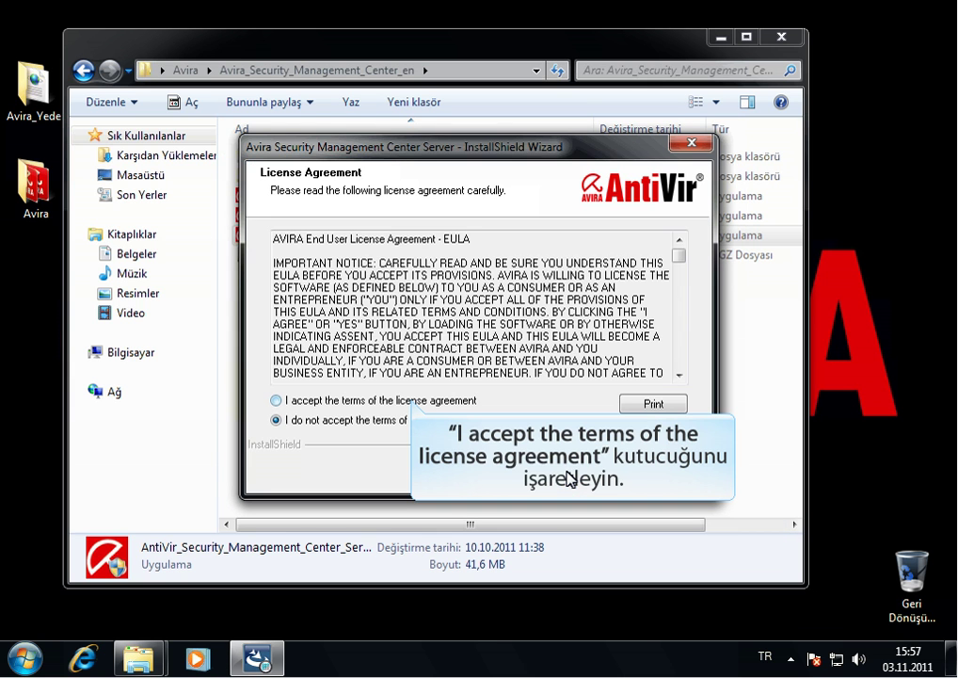
{"action": "left_click", "coordinate": [414, 405]}
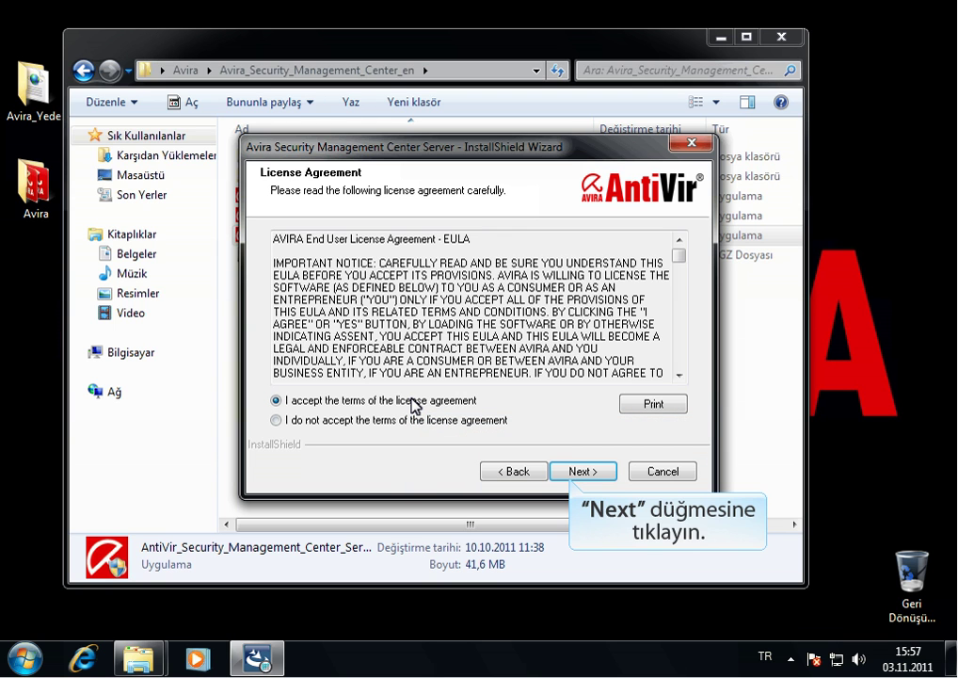
{"action": "left_click", "coordinate": [573, 467]}
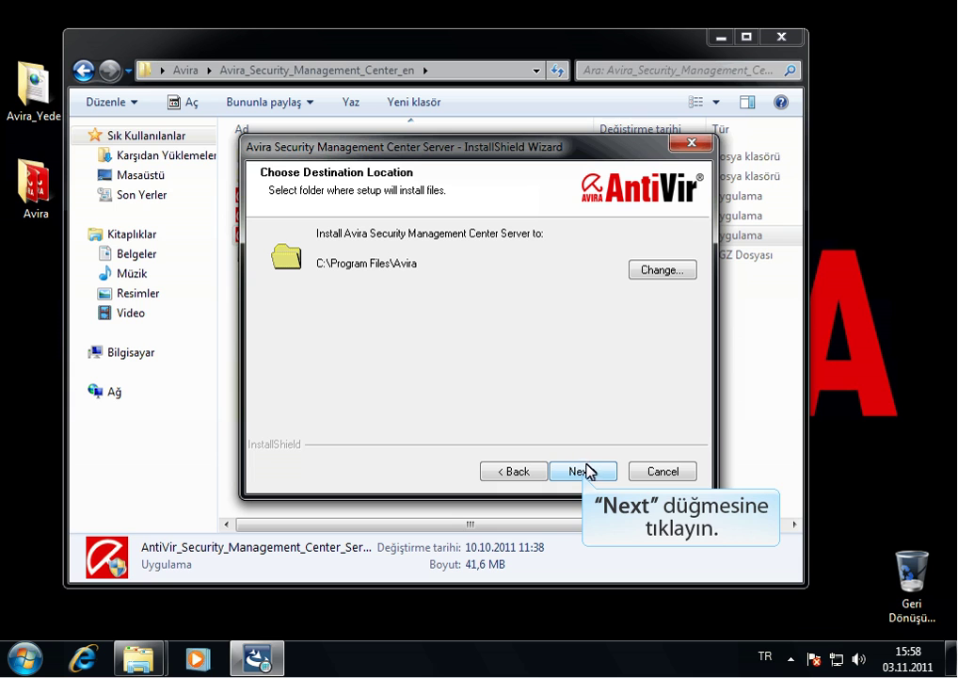
{"action": "left_click", "coordinate": [590, 474]}
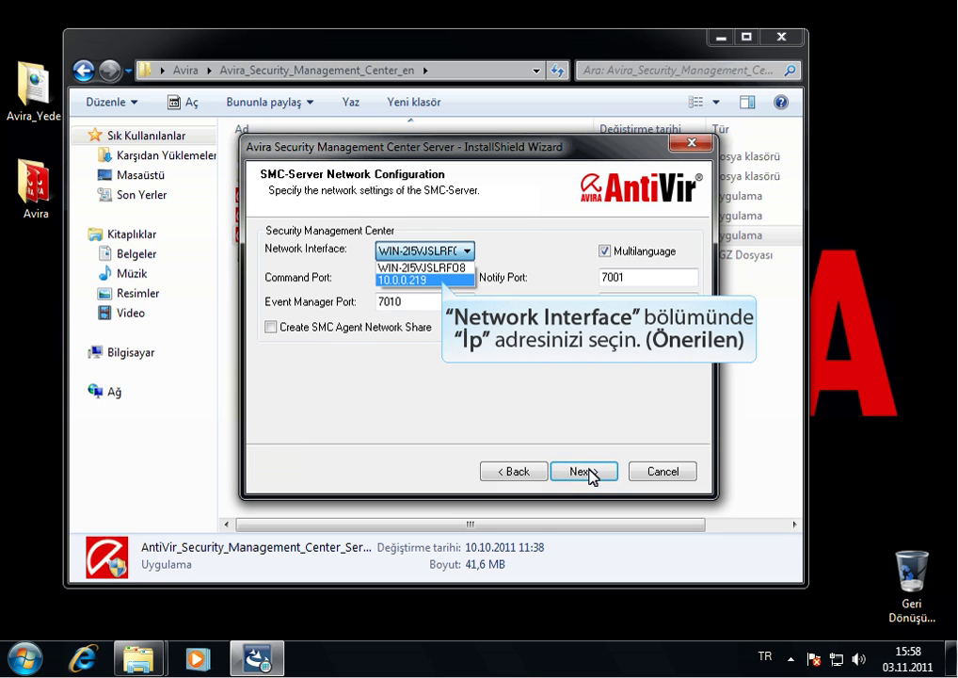
Step: Configure the SMC-Server network with interface 10.0.0.219, Multilanguage disabled and Create SMC Agent Network Share enabled, keeping the default ports and share name
{"action": "left_click", "coordinate": [443, 281]}
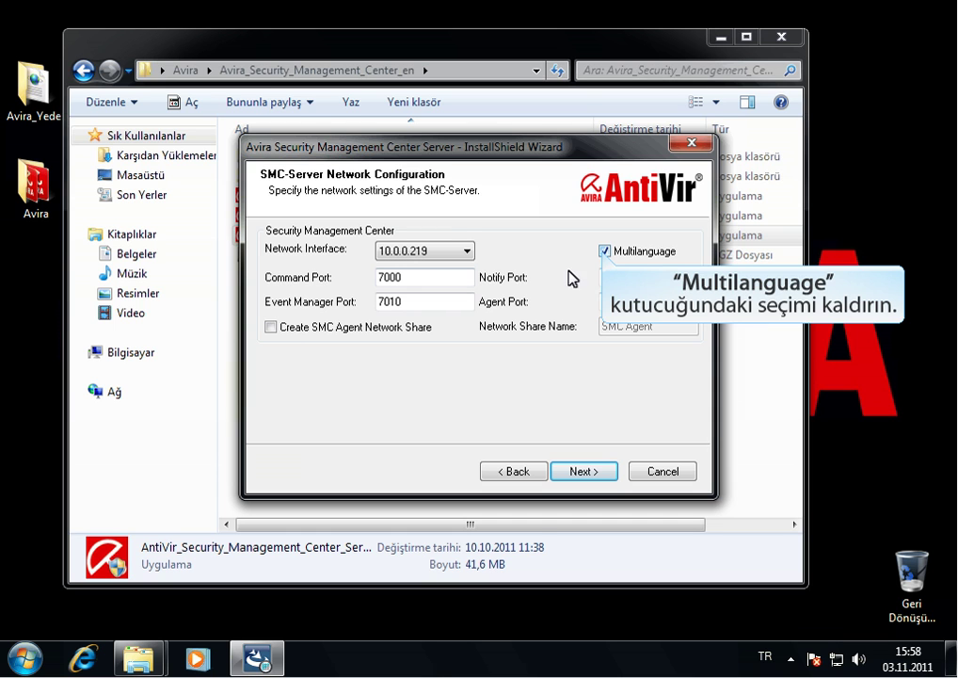
{"action": "left_click", "coordinate": [603, 251]}
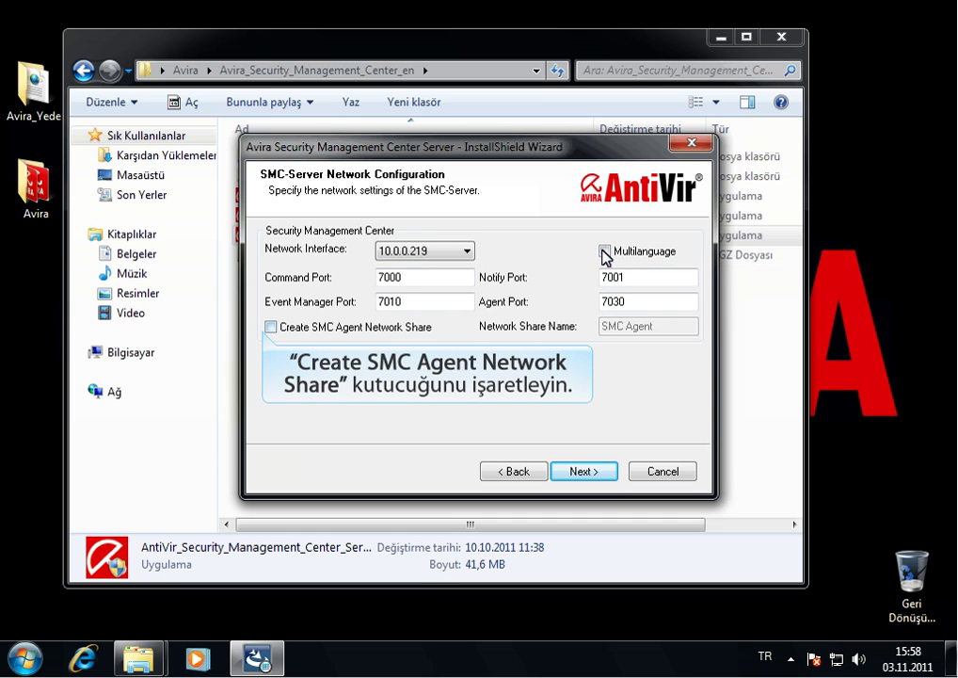
{"action": "left_click", "coordinate": [268, 329]}
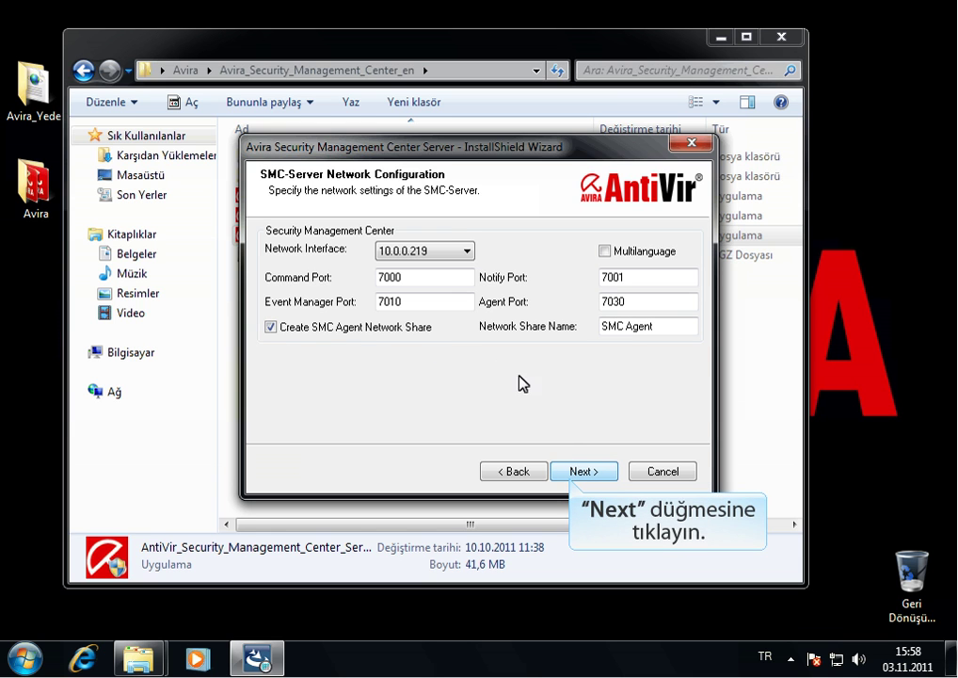
{"action": "left_click", "coordinate": [582, 479]}
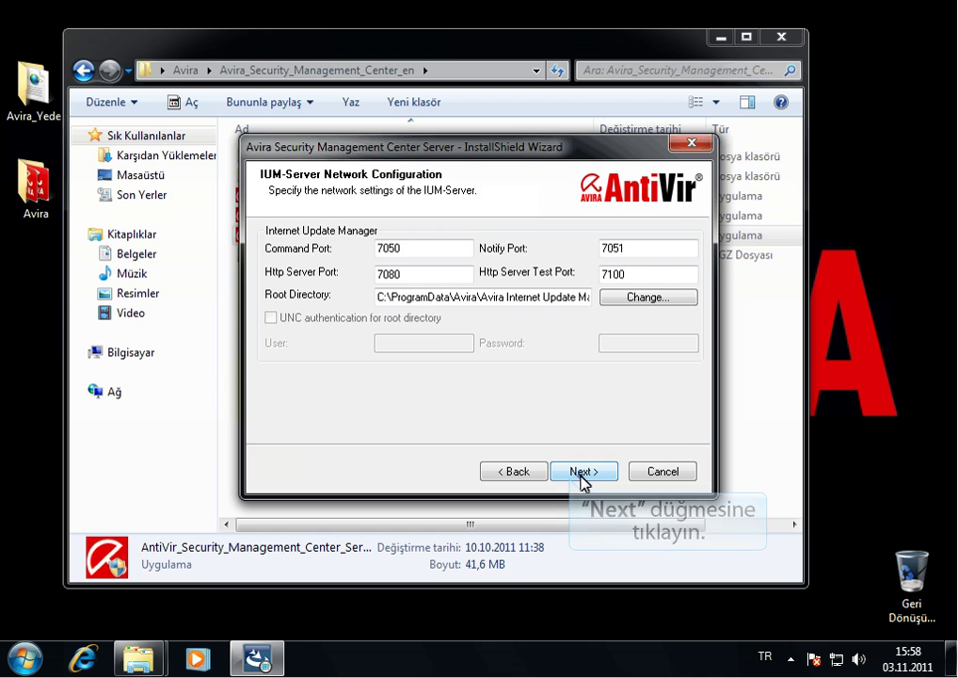
Step: Keep the default IUM-Server network settings, and enter administrator with its password as both the service account and the SMC user
{"action": "left_click", "coordinate": [582, 472]}
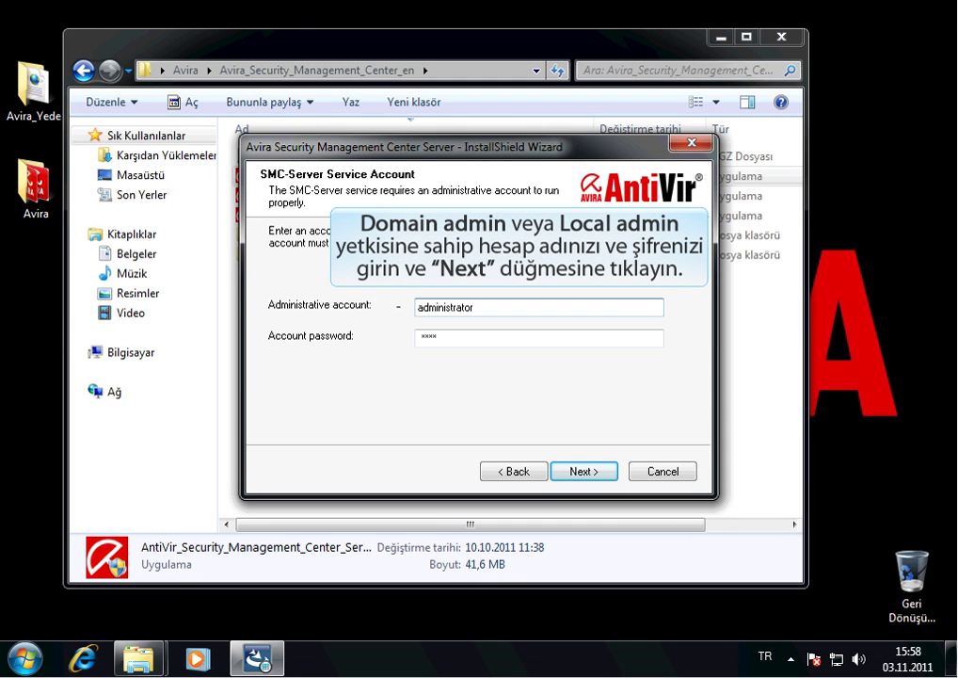
{"action": "left_click", "coordinate": [582, 471]}
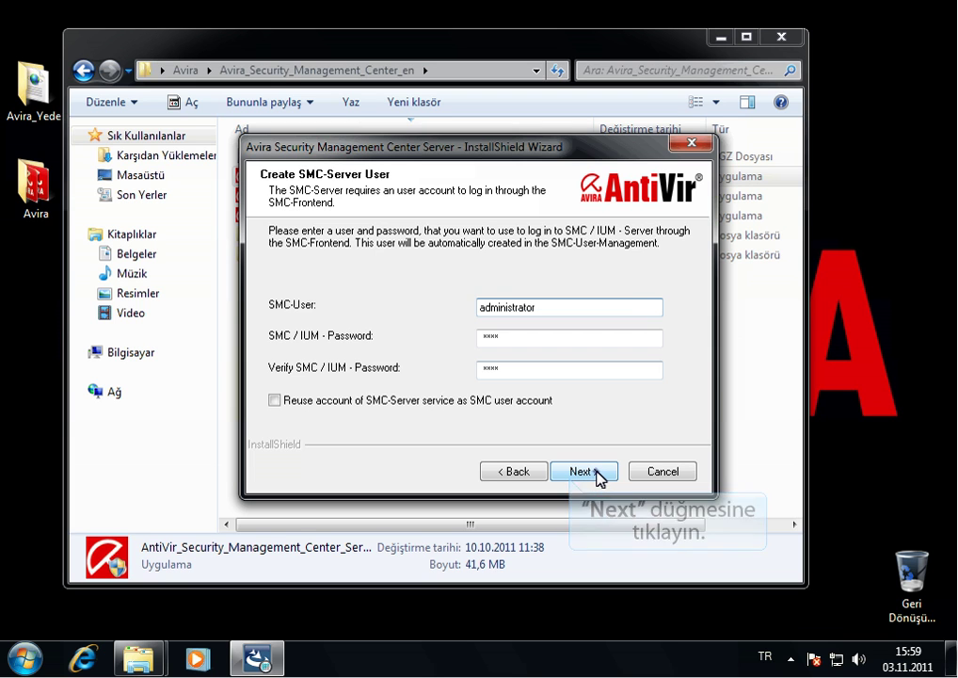
{"action": "left_click", "coordinate": [597, 474]}
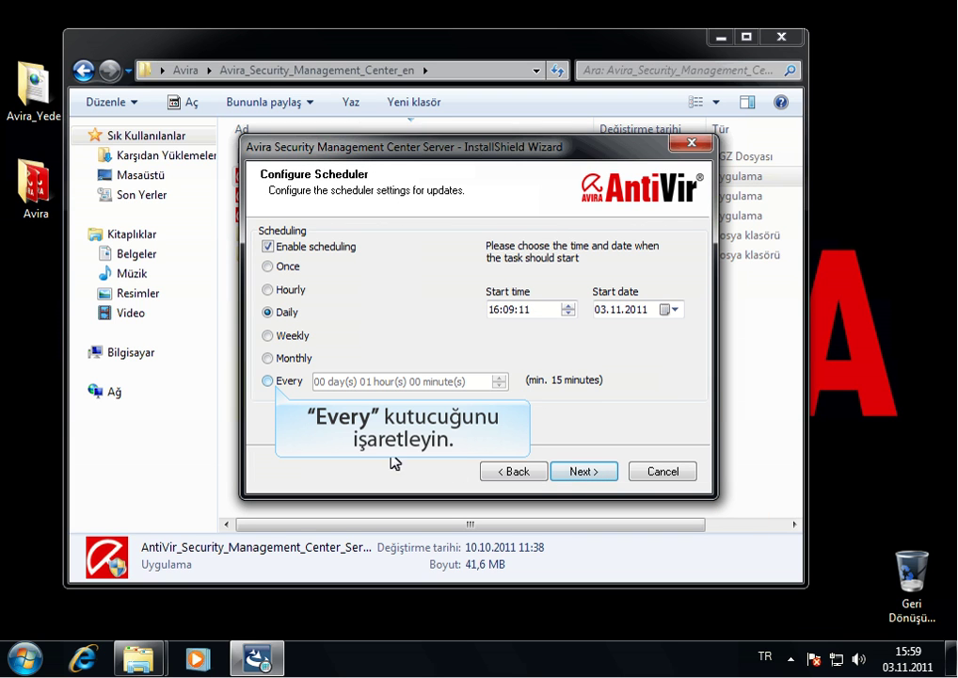
Step: Schedule updates every 1 hour and complete the server installation with Windows Firewall exceptions configured by the setup
{"action": "left_click", "coordinate": [300, 382]}
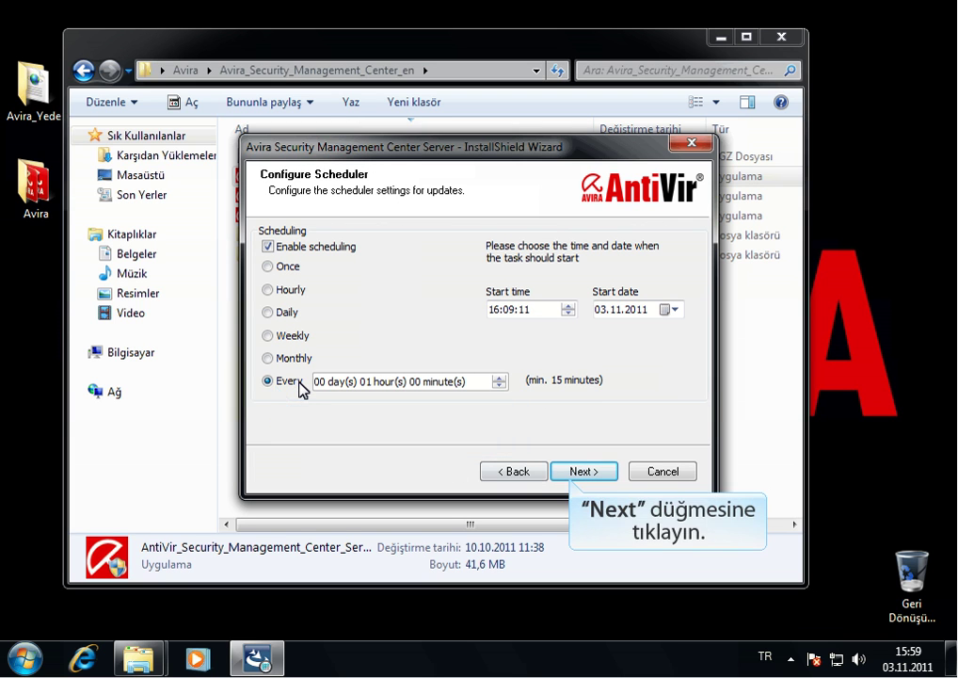
{"action": "left_click", "coordinate": [555, 468]}
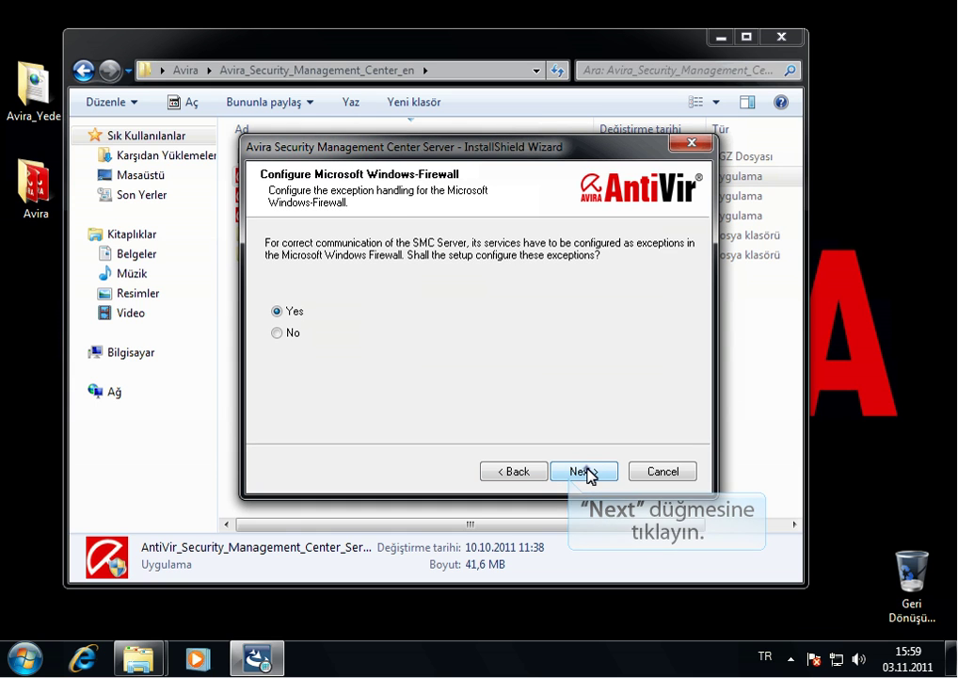
{"action": "left_click", "coordinate": [587, 470]}
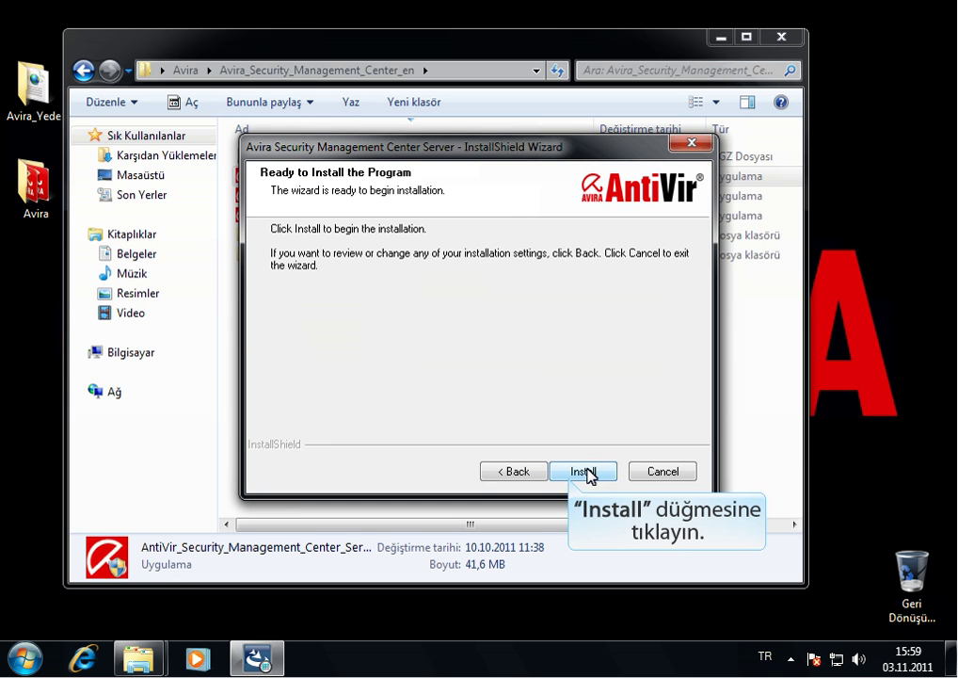
{"action": "left_click", "coordinate": [586, 471]}
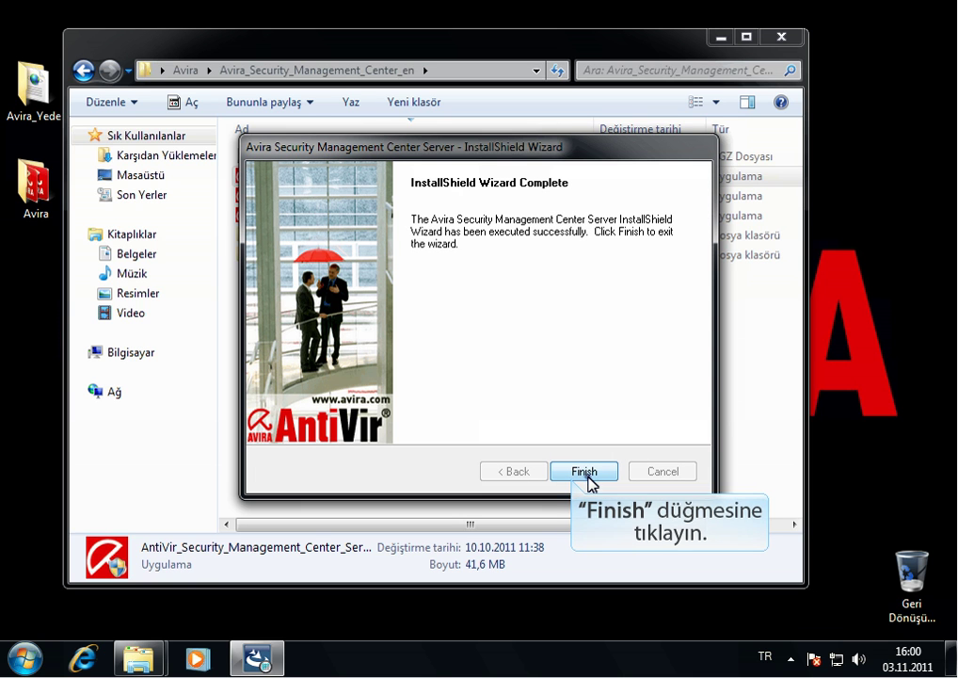
{"action": "left_click", "coordinate": [587, 476]}
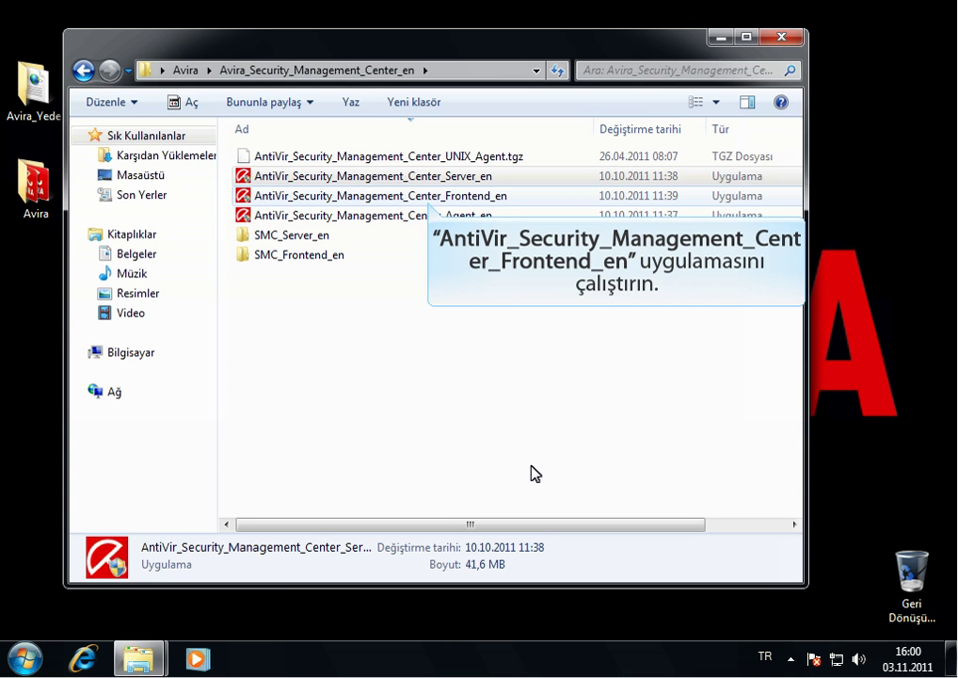
Step: Run AntiVir_Security_Management_Center_Frontend_en, allow its changes to the computer and extract the installation files
{"action": "double_click", "coordinate": [430, 201]}
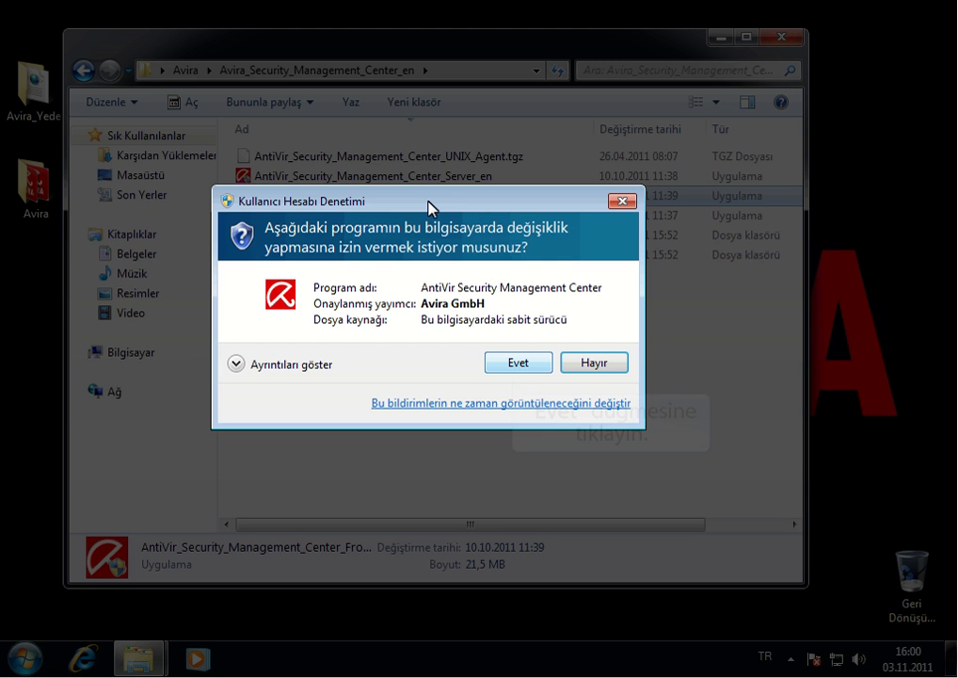
{"action": "left_click", "coordinate": [521, 366]}
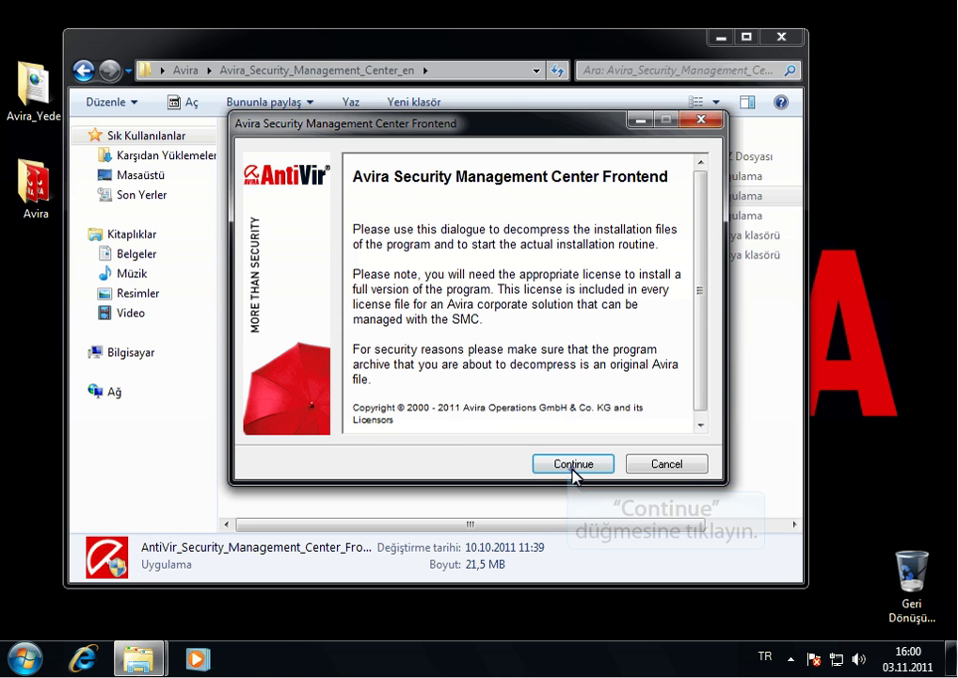
{"action": "left_click", "coordinate": [573, 464]}
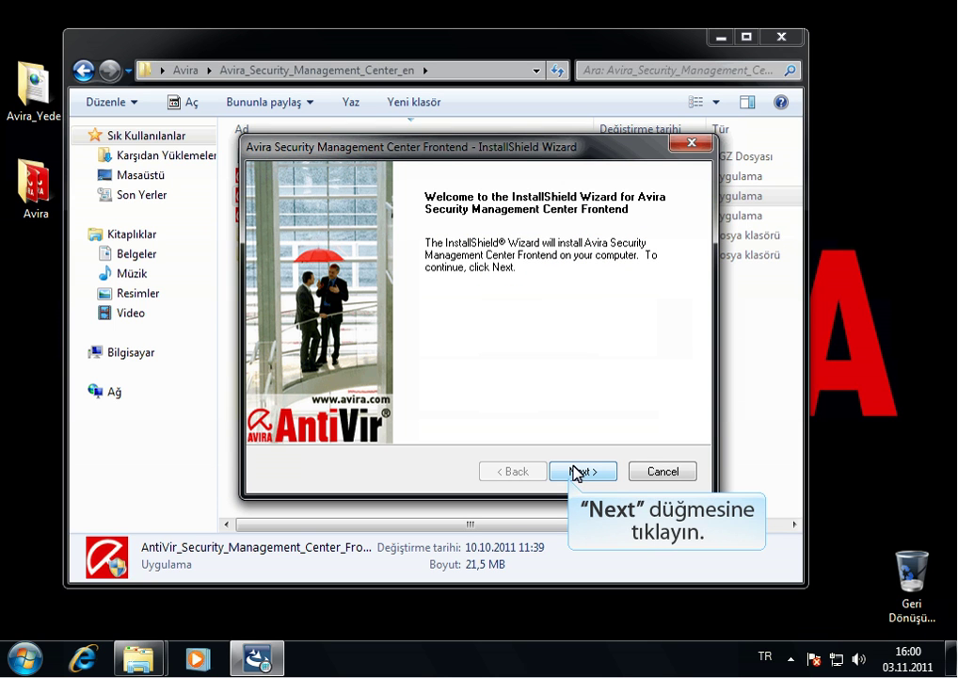
Step: Accept the Frontend setup's license agreement and keep the destination folder C:\Program Files\Avira
{"action": "left_click", "coordinate": [577, 471]}
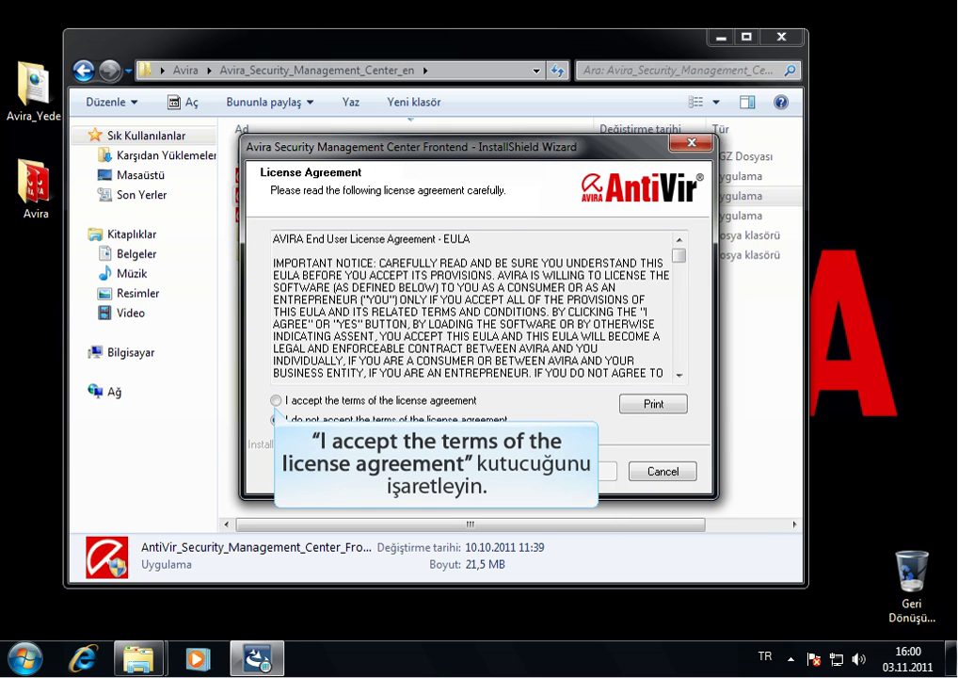
{"action": "left_click", "coordinate": [402, 401]}
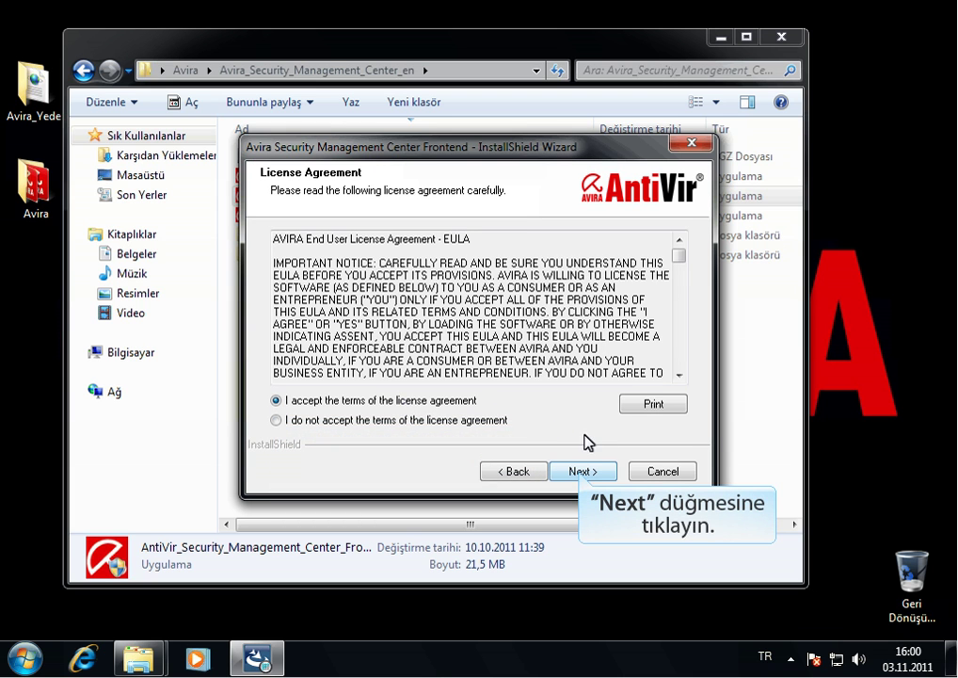
{"action": "left_click", "coordinate": [583, 472]}
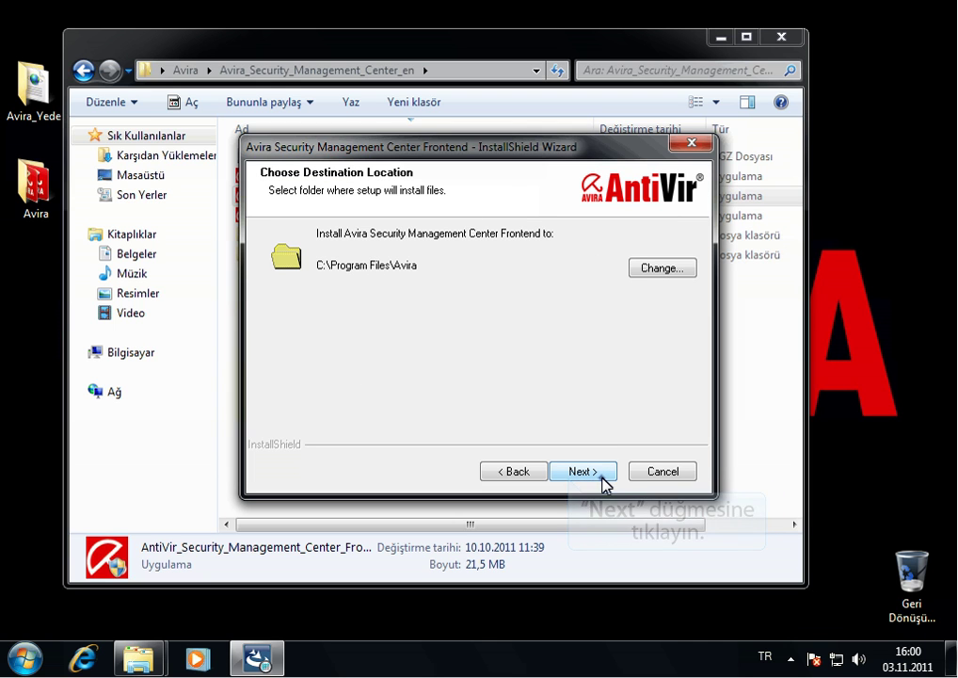
{"action": "left_click", "coordinate": [601, 475]}
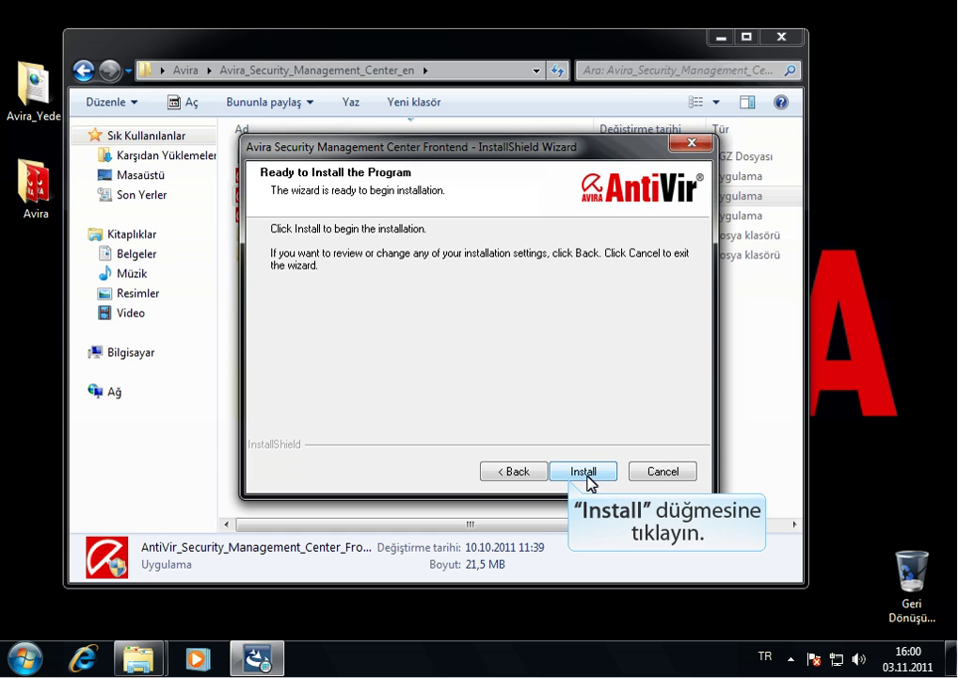
Step: Install Avira Security Management Center Frontend and finish the setup without launching Frontend
{"action": "left_click", "coordinate": [586, 474]}
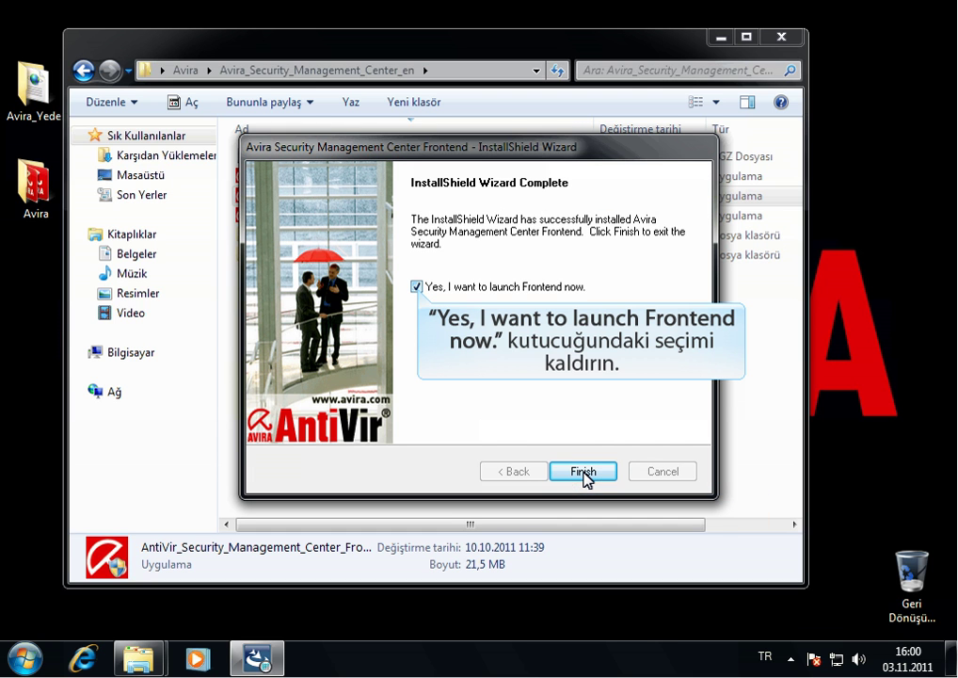
{"action": "left_click", "coordinate": [417, 288]}
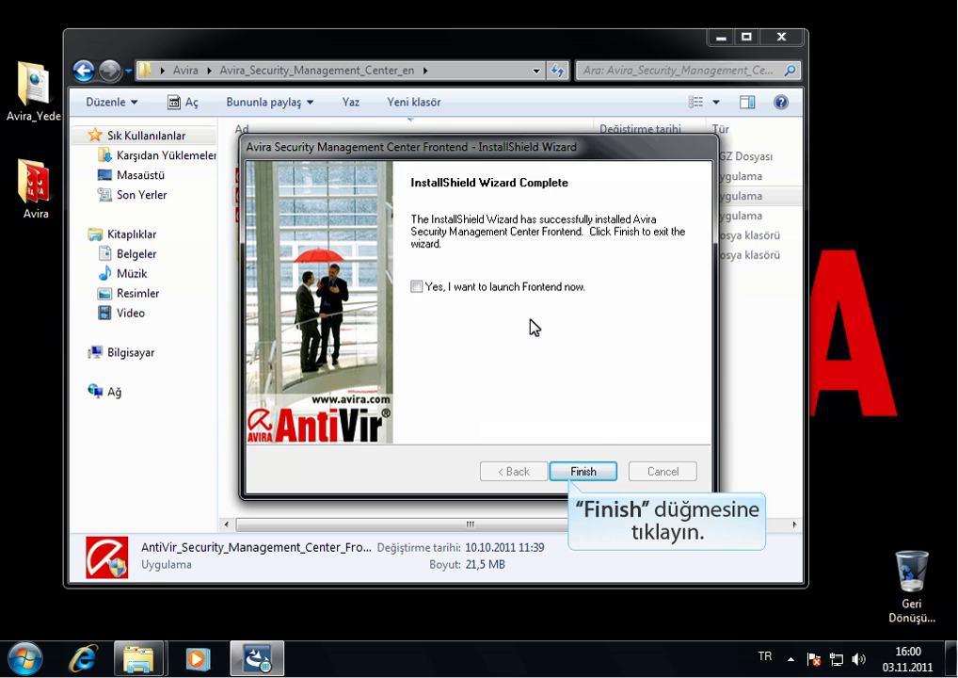
{"action": "left_click", "coordinate": [584, 471]}
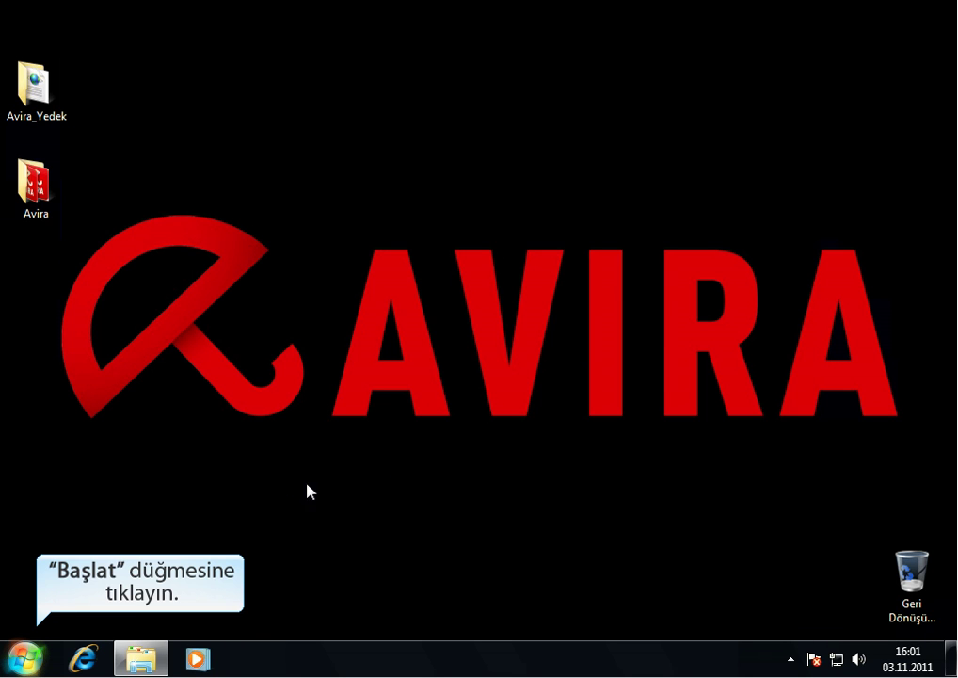
Step: Open services.msc and stop the Avira Security Management Center Server, Avira Security Management Center Event Manager and Avira Internet Update Manager services
{"action": "left_click", "coordinate": [26, 659]}
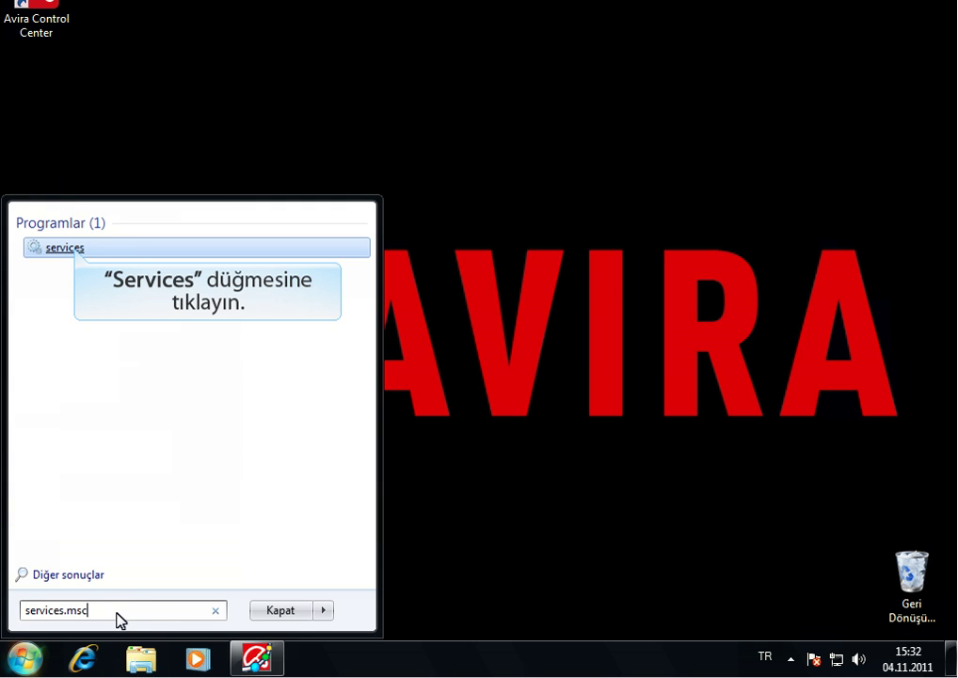
{"action": "left_click", "coordinate": [75, 251]}
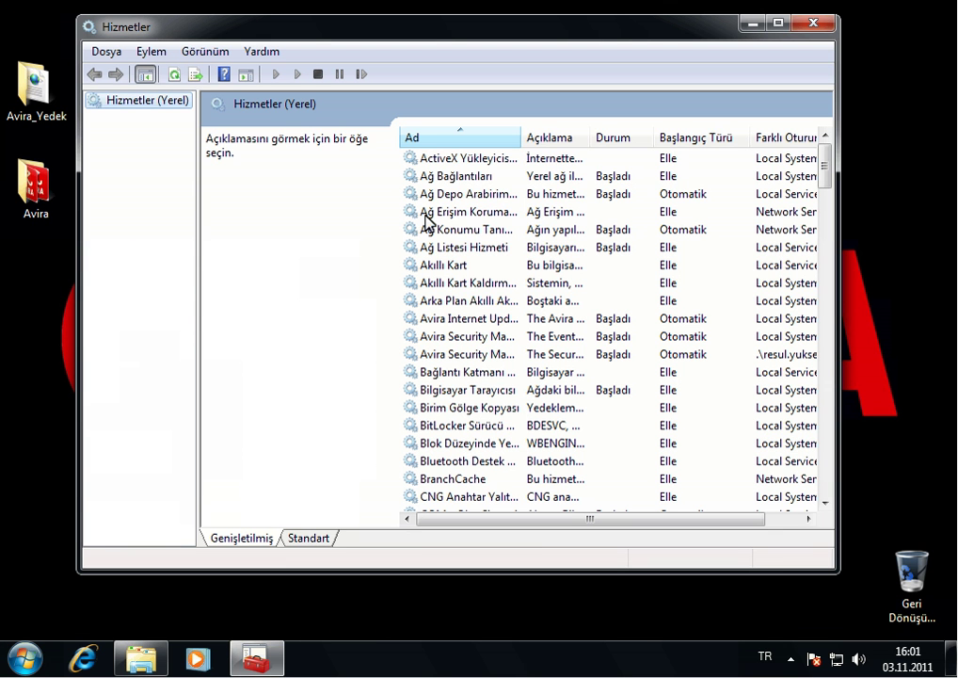
{"action": "double_click", "coordinate": [522, 138]}
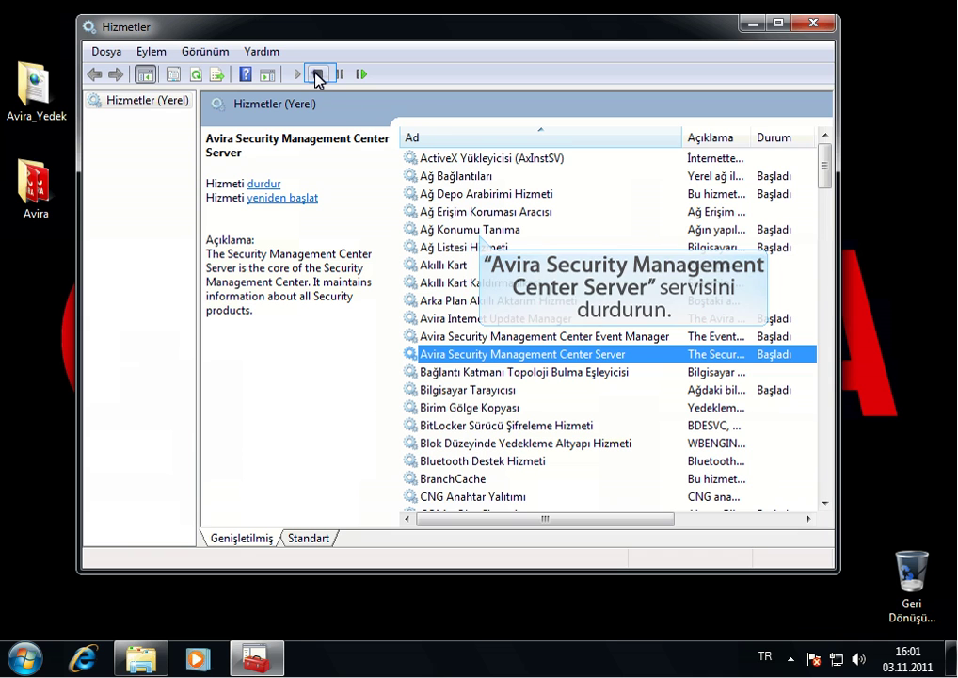
{"action": "key", "text": "Up"}
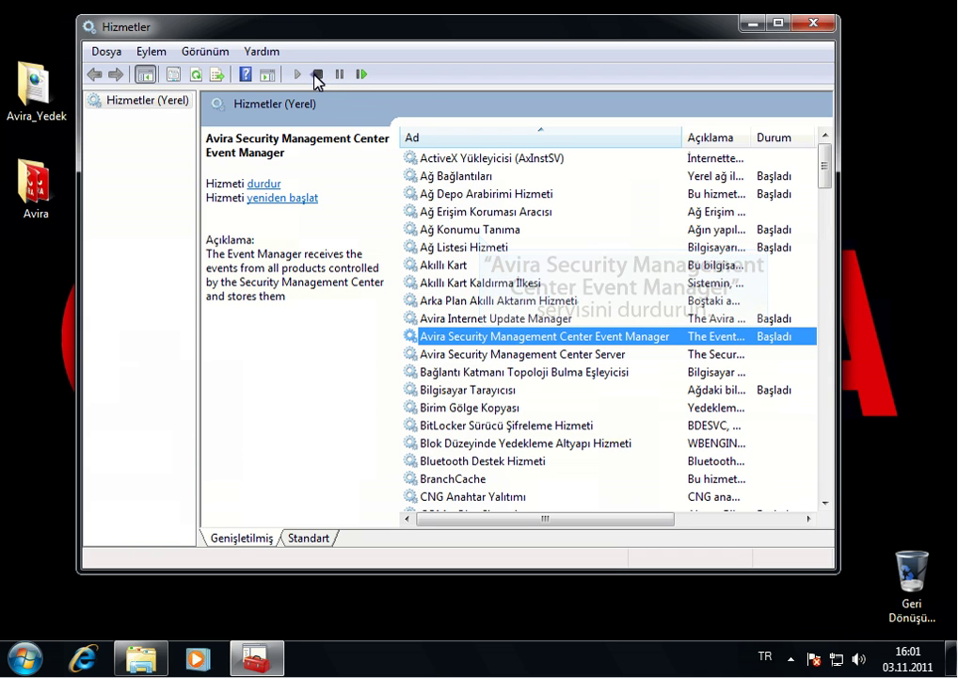
{"action": "key", "text": "Up"}
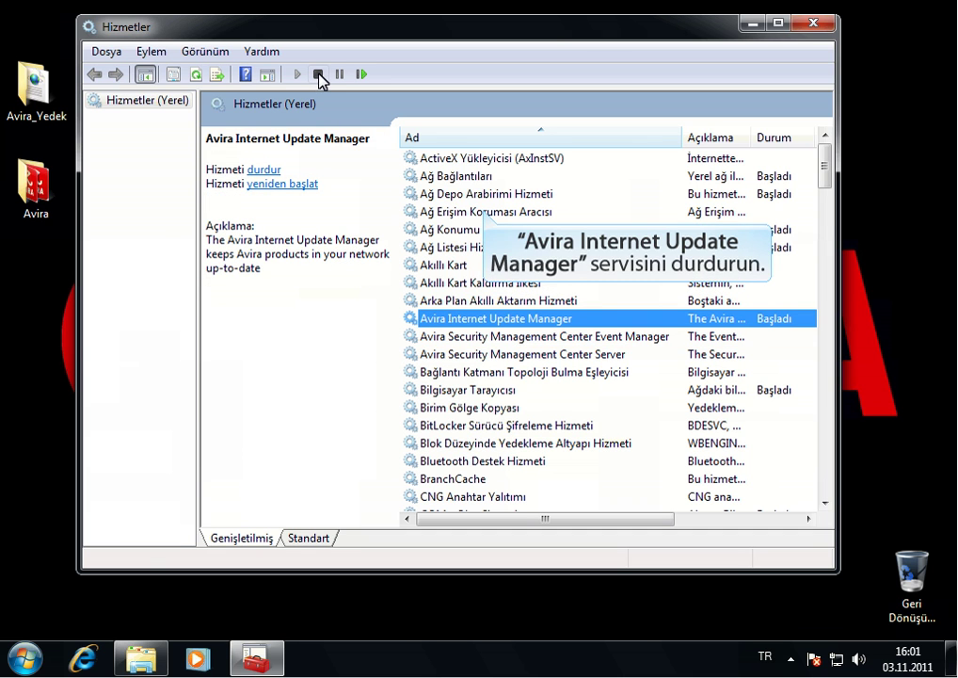
{"action": "left_click", "coordinate": [320, 81]}
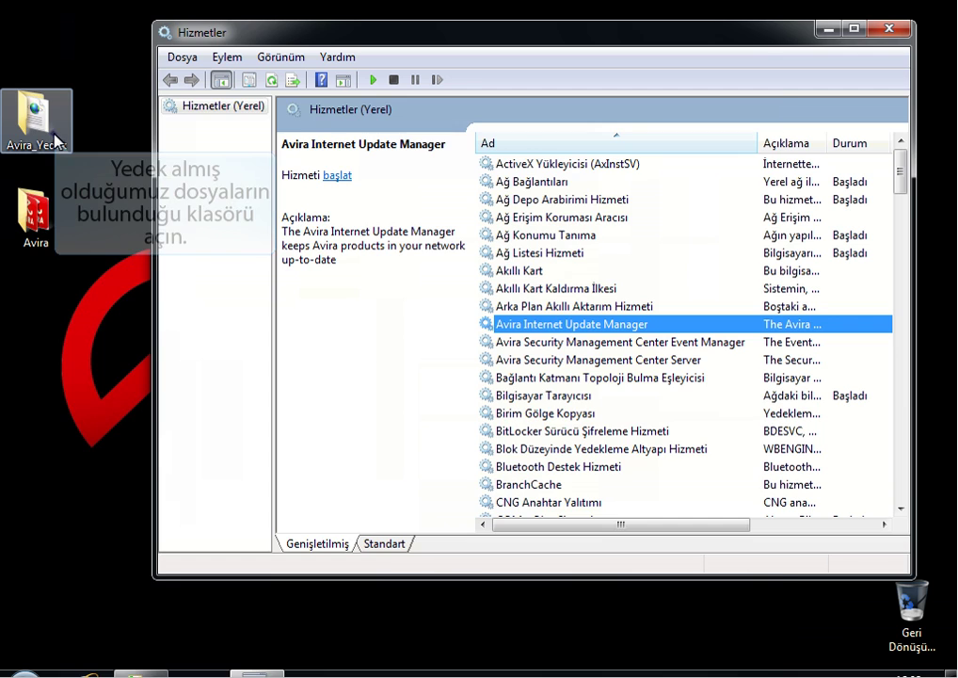
Step: Copy the License and Reports folders and the Nodes file from the Avira_Yedek backup folder on the desktop
{"action": "double_click", "coordinate": [42, 106]}
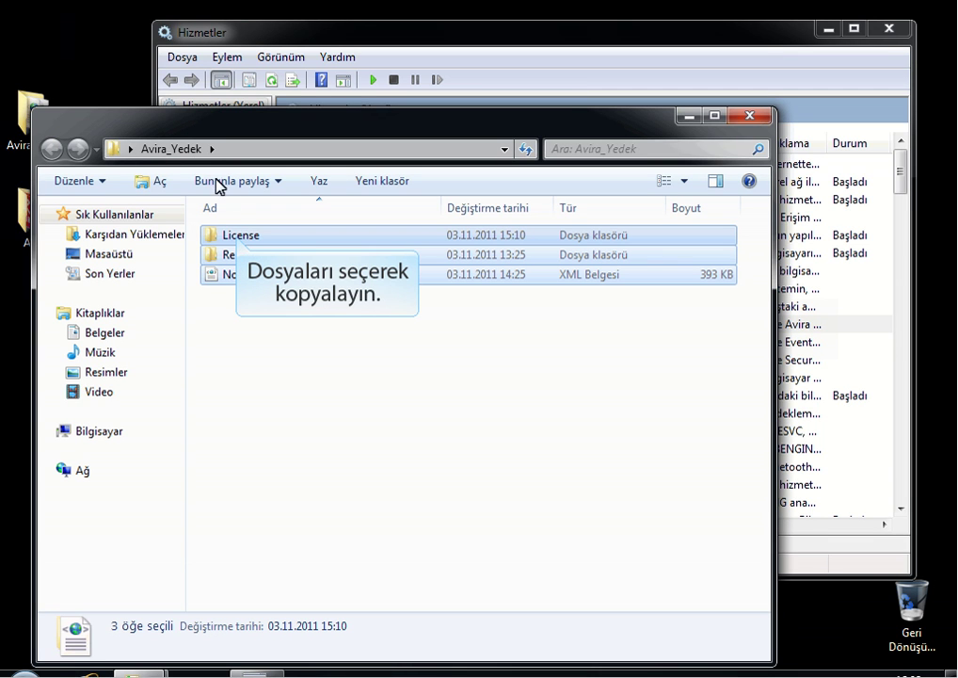
{"action": "right_click", "coordinate": [239, 242]}
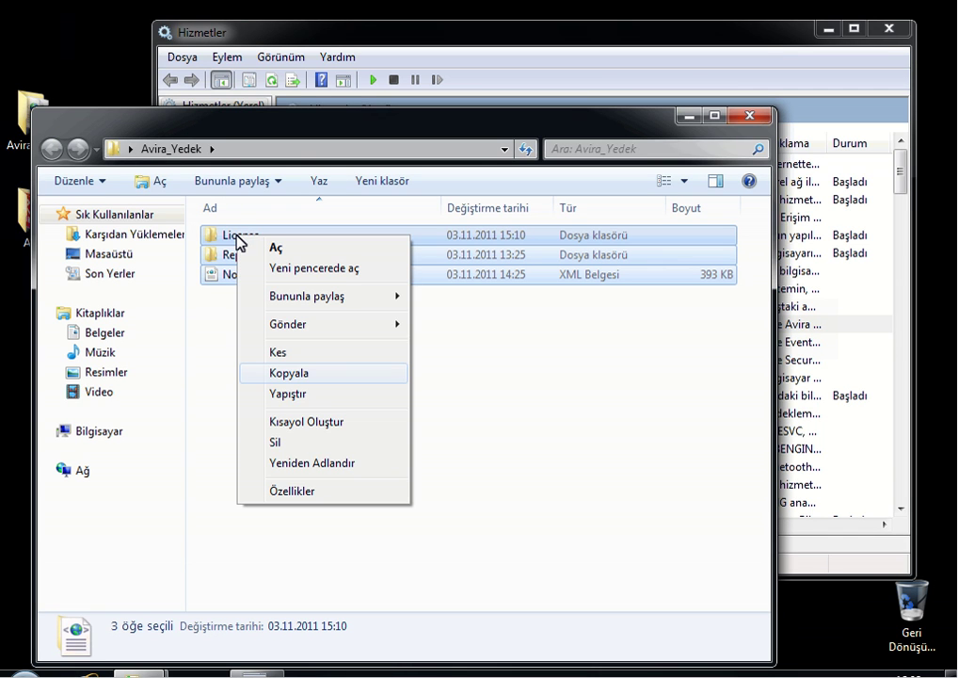
{"action": "left_click", "coordinate": [280, 373]}
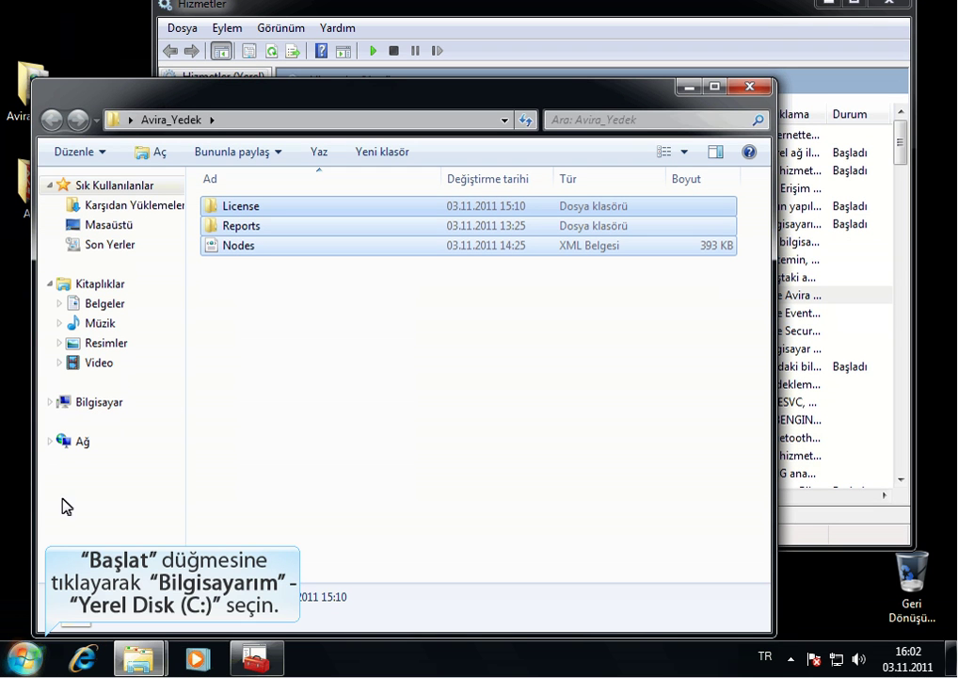
Step: Paste the copied License, Reports and Nodes items into C:\ProgramData\Avira\Avira Security Management Center Server and close the folder window
{"action": "left_click", "coordinate": [37, 659]}
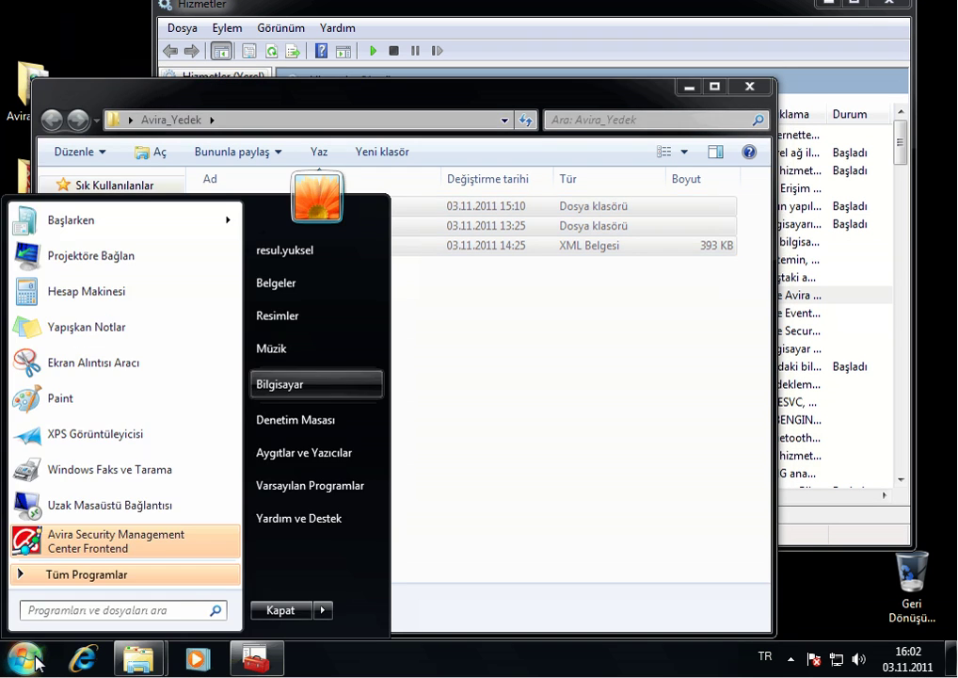
{"action": "left_click", "coordinate": [275, 384]}
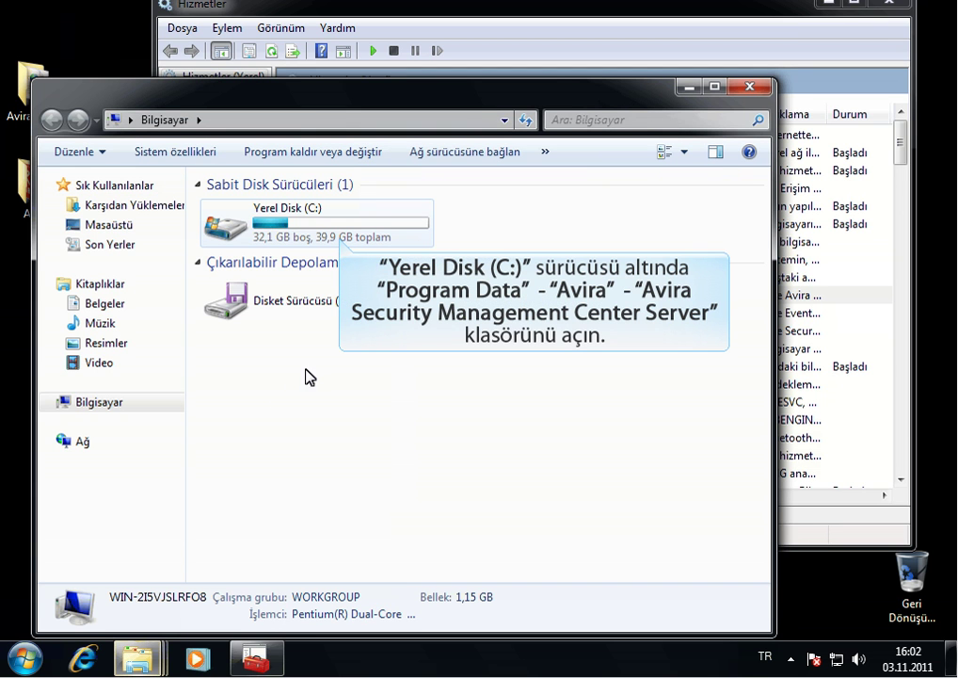
{"action": "double_click", "coordinate": [334, 218]}
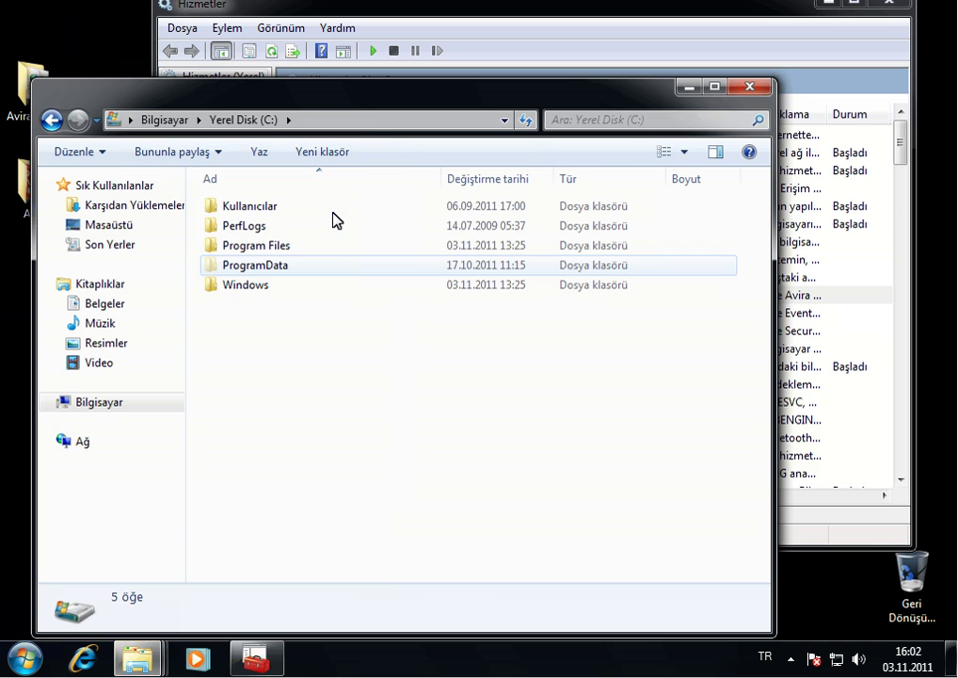
{"action": "double_click", "coordinate": [249, 267]}
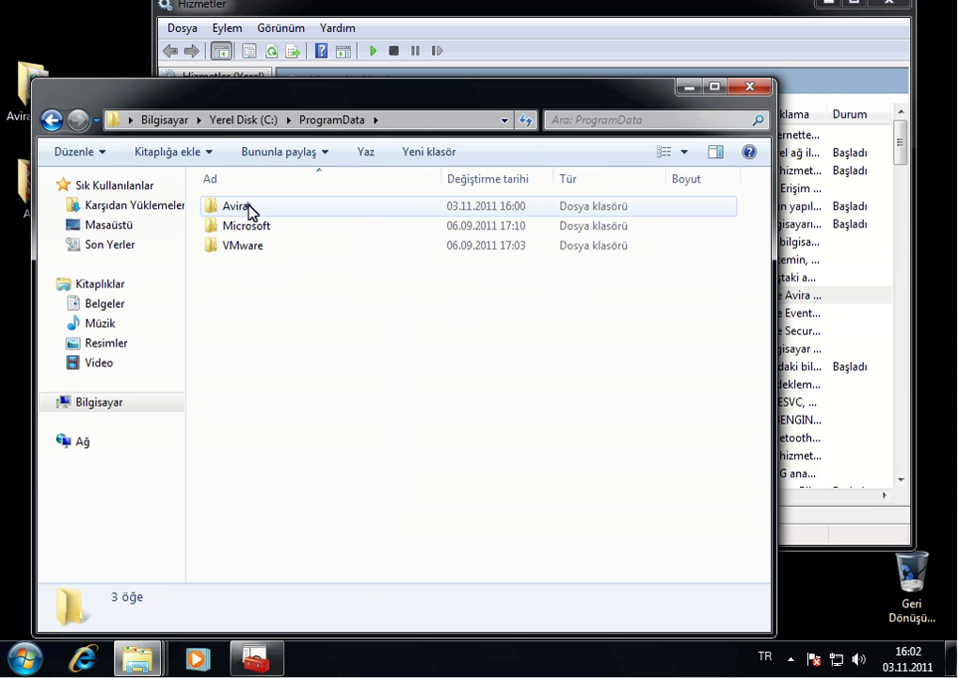
{"action": "double_click", "coordinate": [252, 212]}
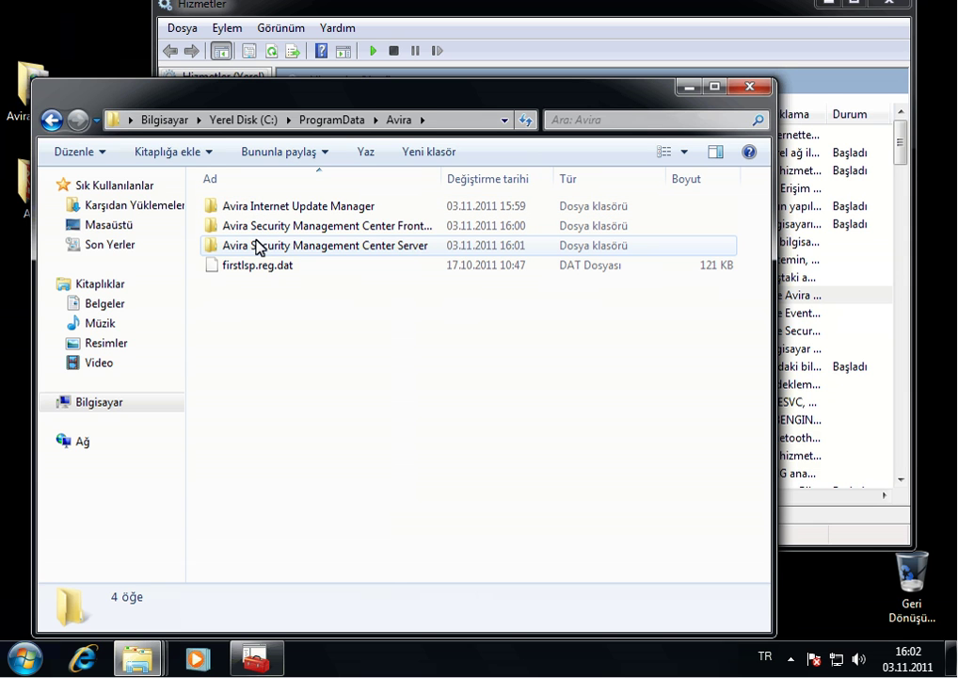
{"action": "double_click", "coordinate": [259, 247]}
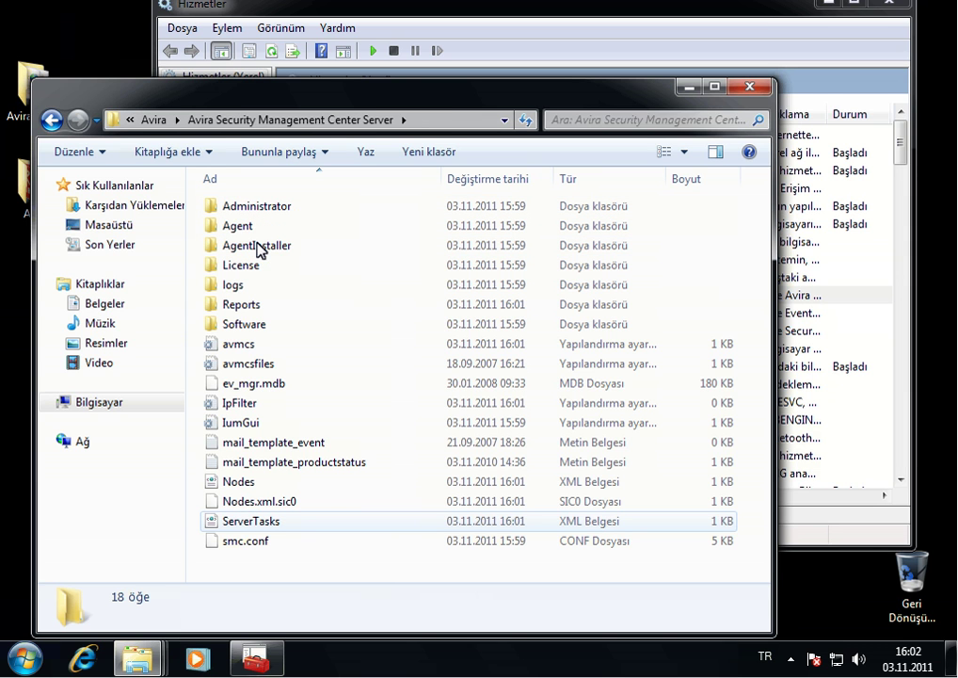
{"action": "right_click", "coordinate": [377, 515]}
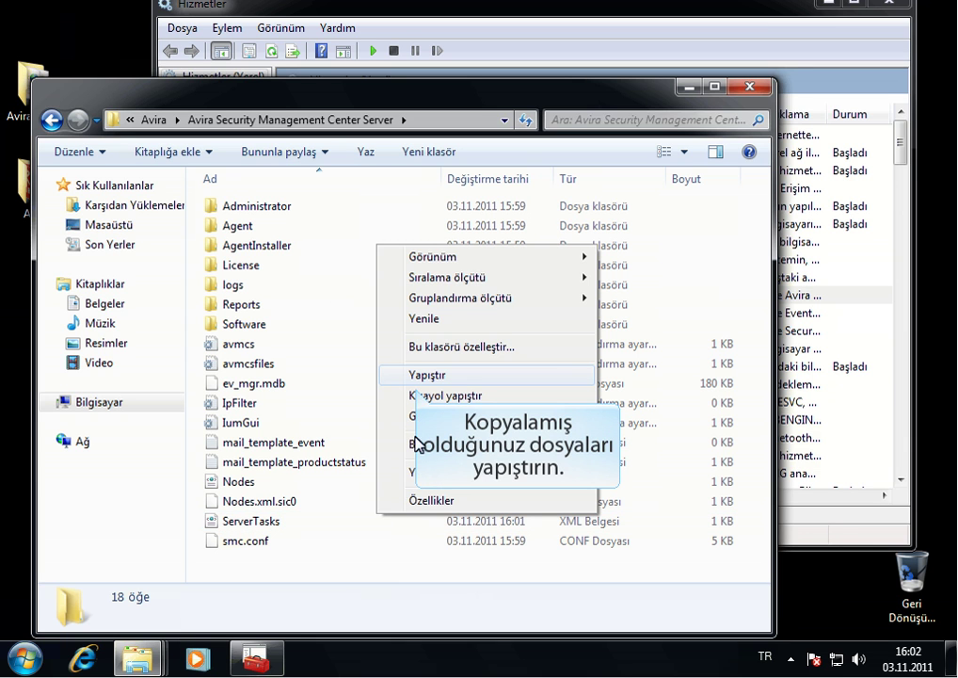
{"action": "left_click", "coordinate": [427, 375]}
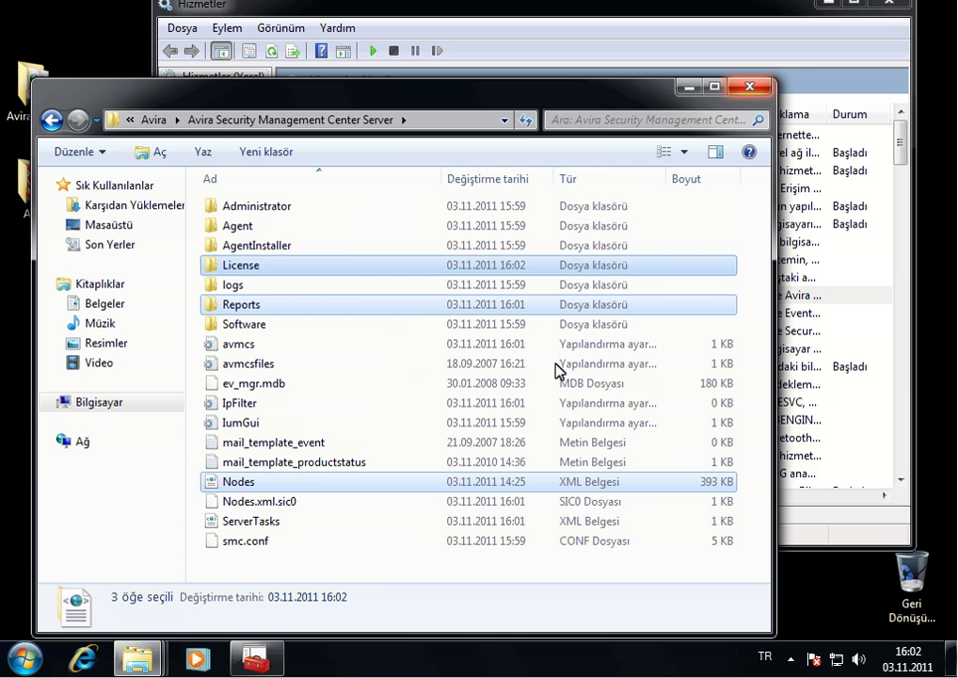
{"action": "left_click", "coordinate": [751, 88]}
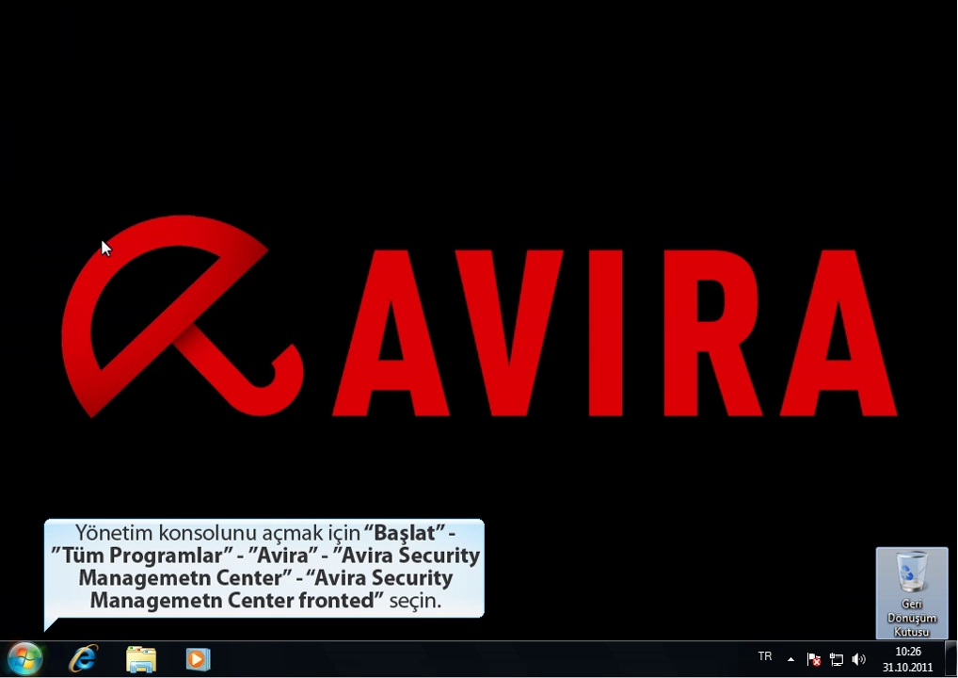
Step: Launch Avira Security Management Center Frontend with administrator permission, connect to the Frontend node and acknowledge the evaluation mode notice
{"action": "left_click", "coordinate": [33, 663]}
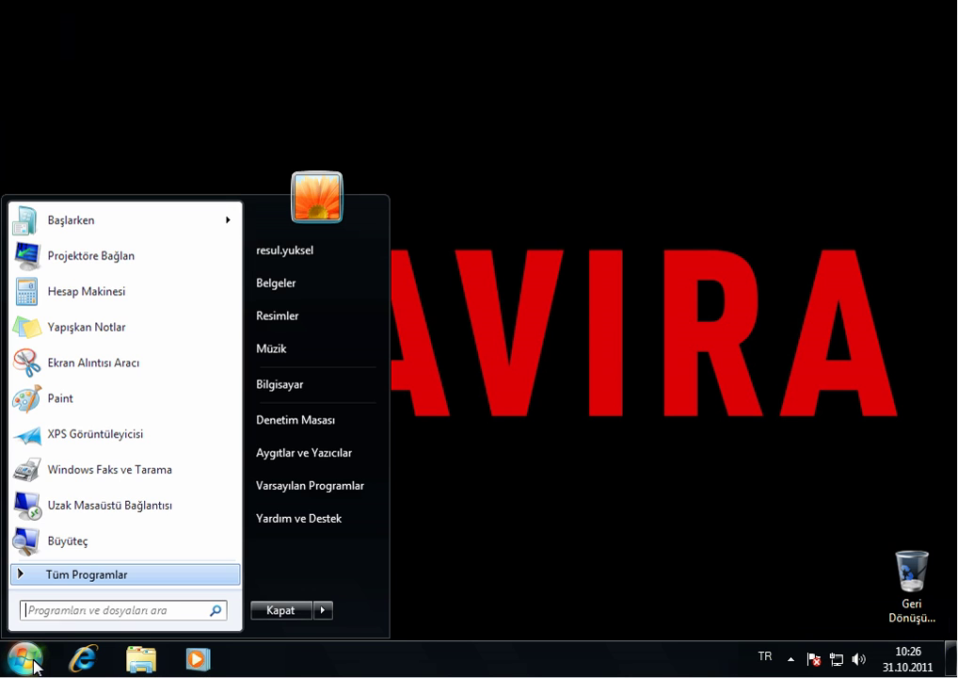
{"action": "left_click", "coordinate": [92, 576]}
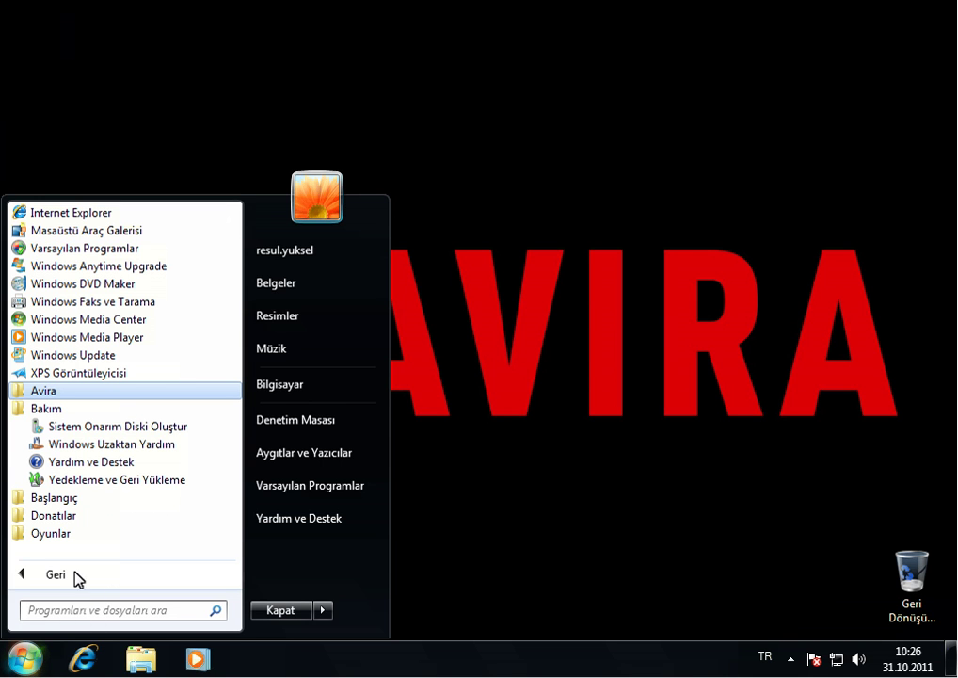
{"action": "left_click", "coordinate": [47, 394]}
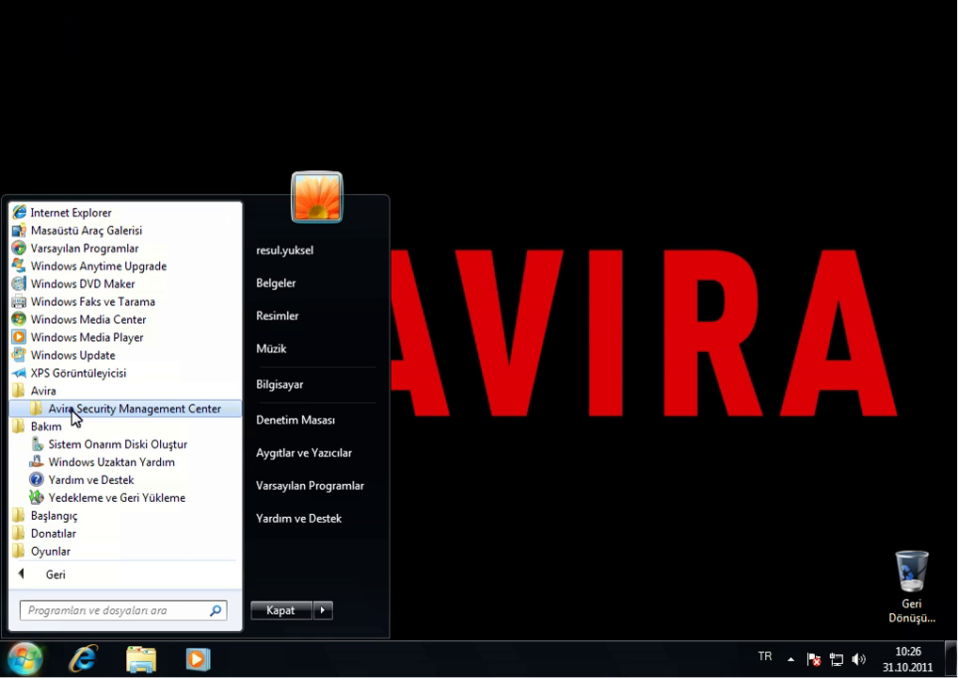
{"action": "left_click", "coordinate": [72, 412]}
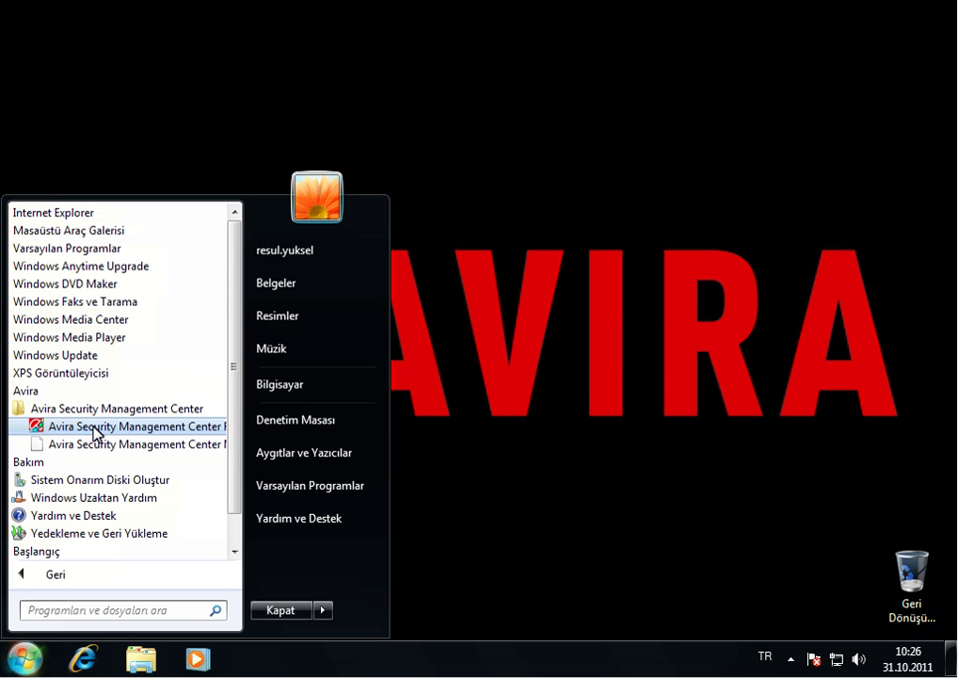
{"action": "left_click", "coordinate": [97, 428]}
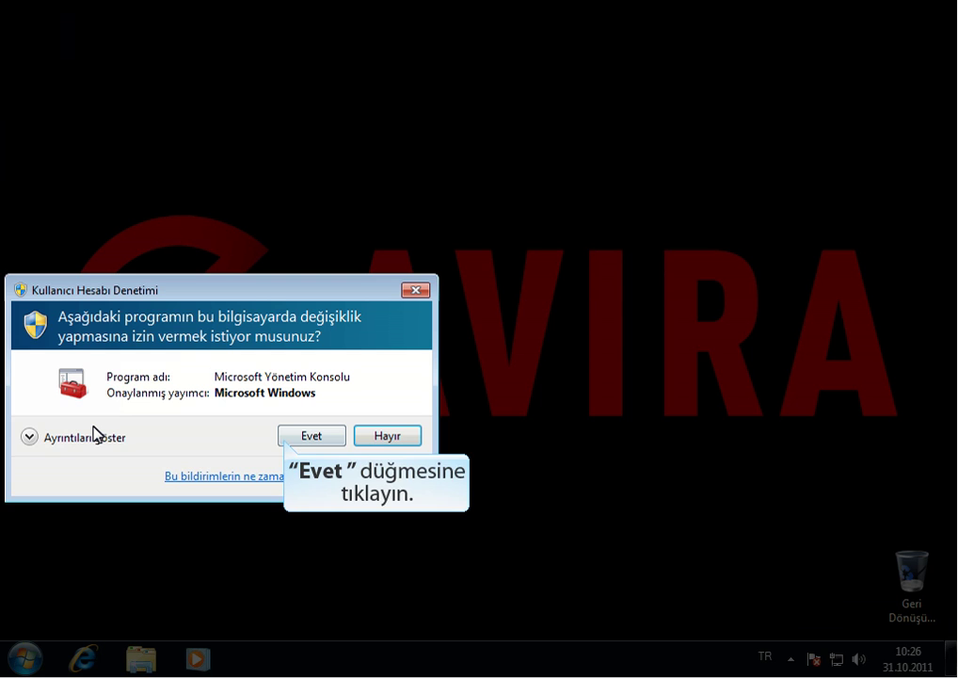
{"action": "left_click", "coordinate": [287, 438]}
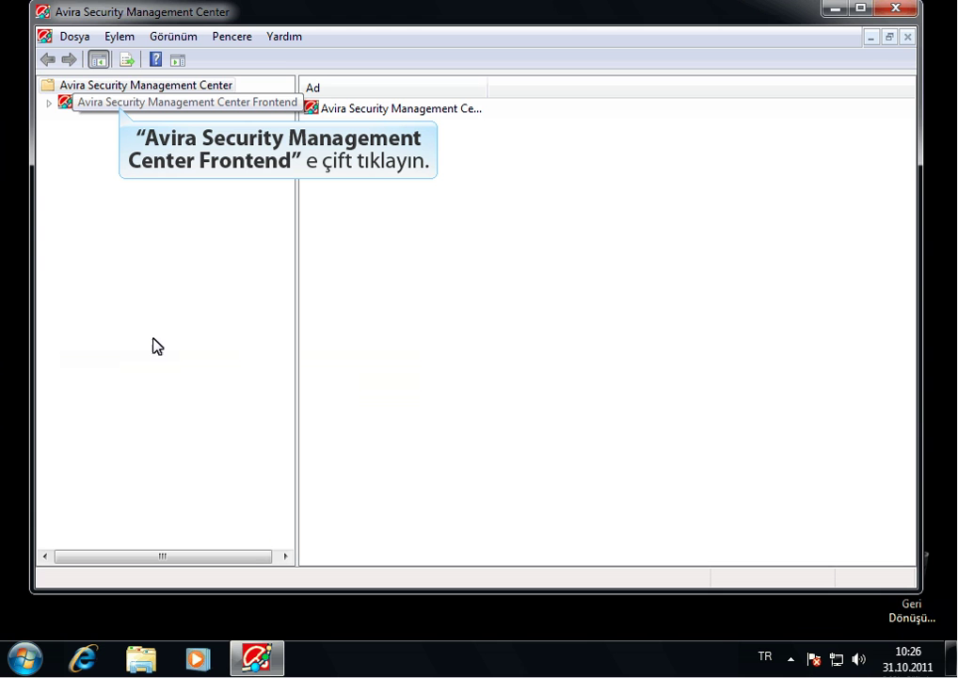
{"action": "double_click", "coordinate": [120, 103]}
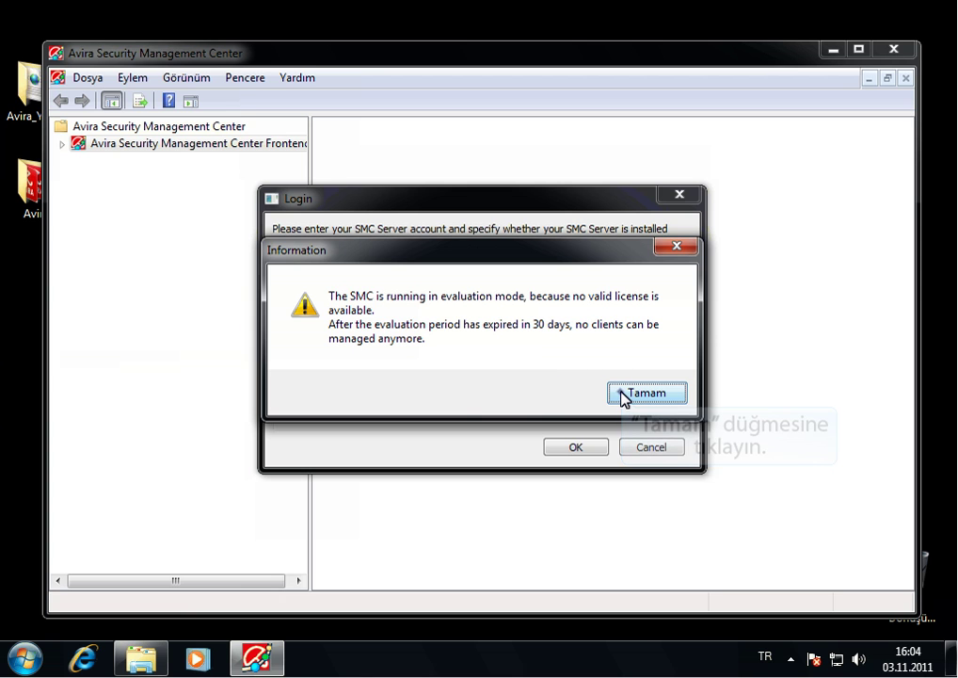
{"action": "left_click", "coordinate": [646, 393]}
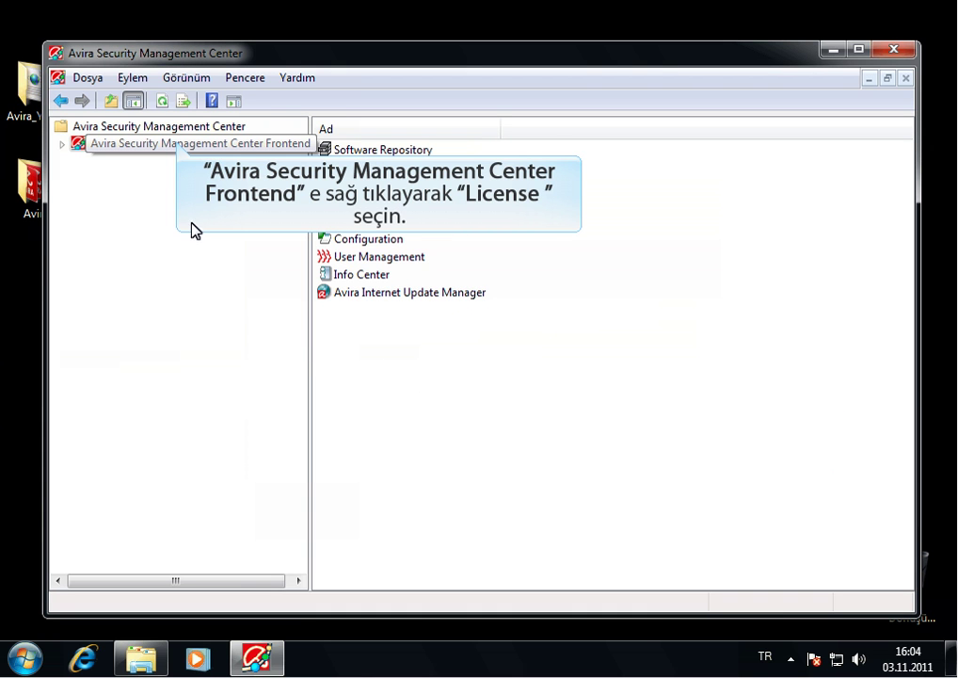
Step: Load HBEDV.KEY from the Avira folder as the new license for Avira Security Management Center Frontend and confirm it
{"action": "right_click", "coordinate": [180, 148]}
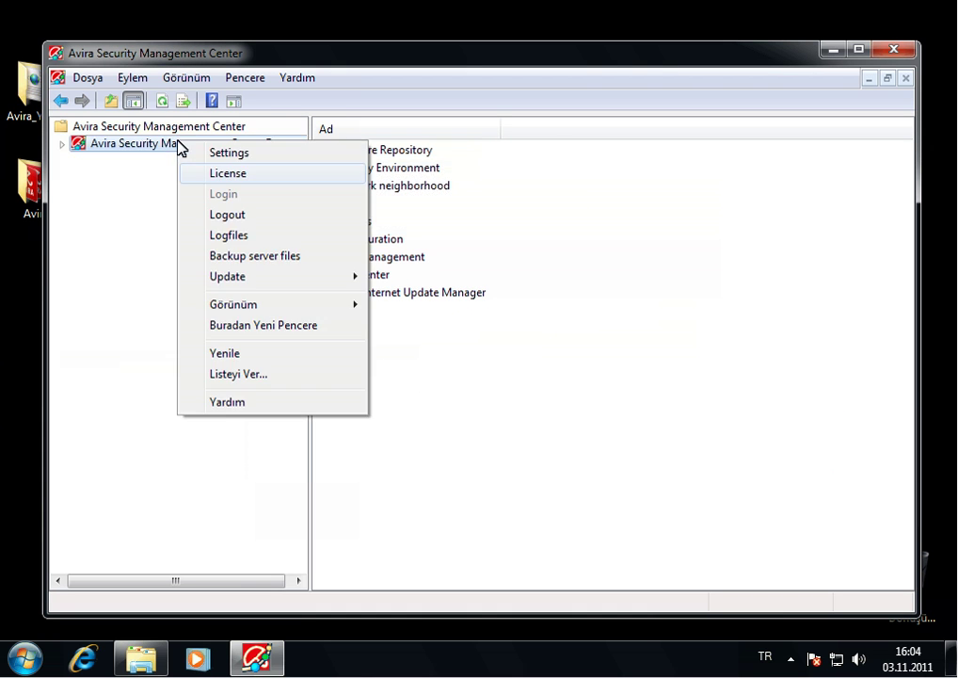
{"action": "left_click", "coordinate": [241, 184]}
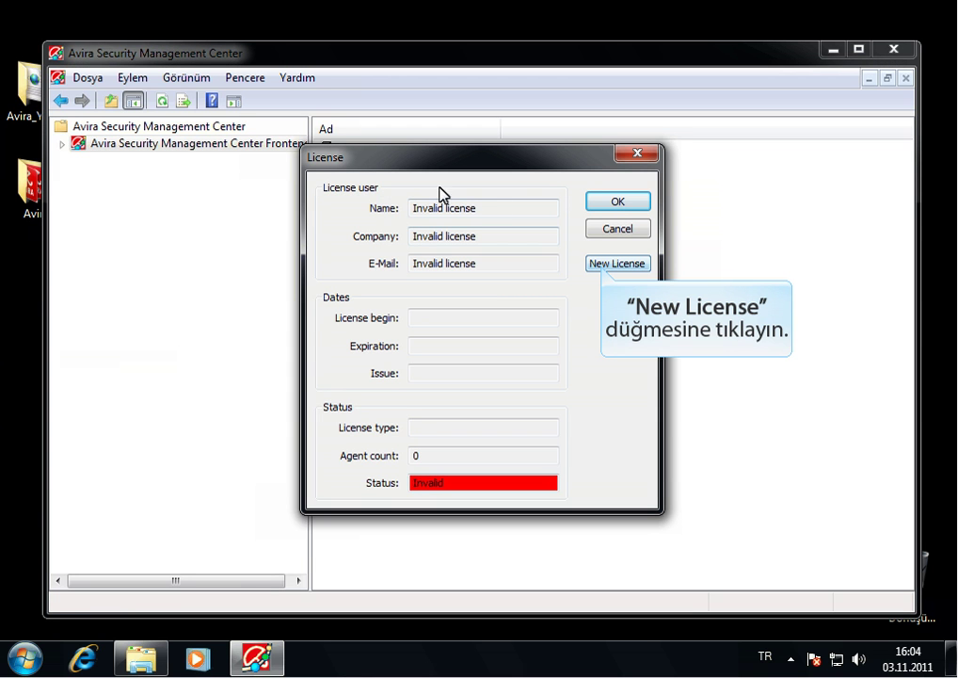
{"action": "left_click", "coordinate": [604, 268]}
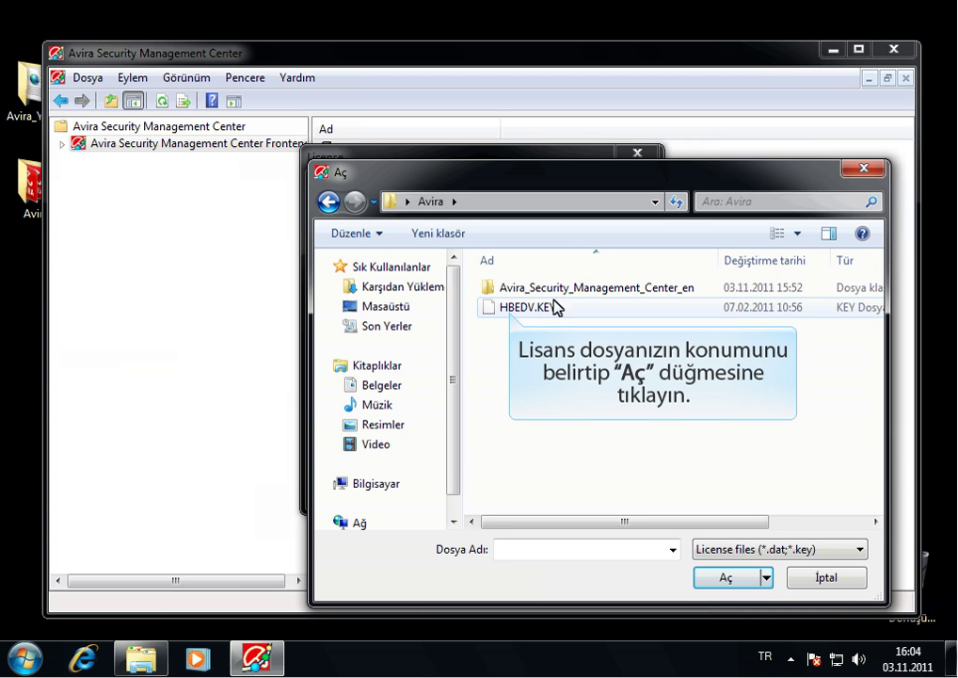
{"action": "double_click", "coordinate": [554, 316]}
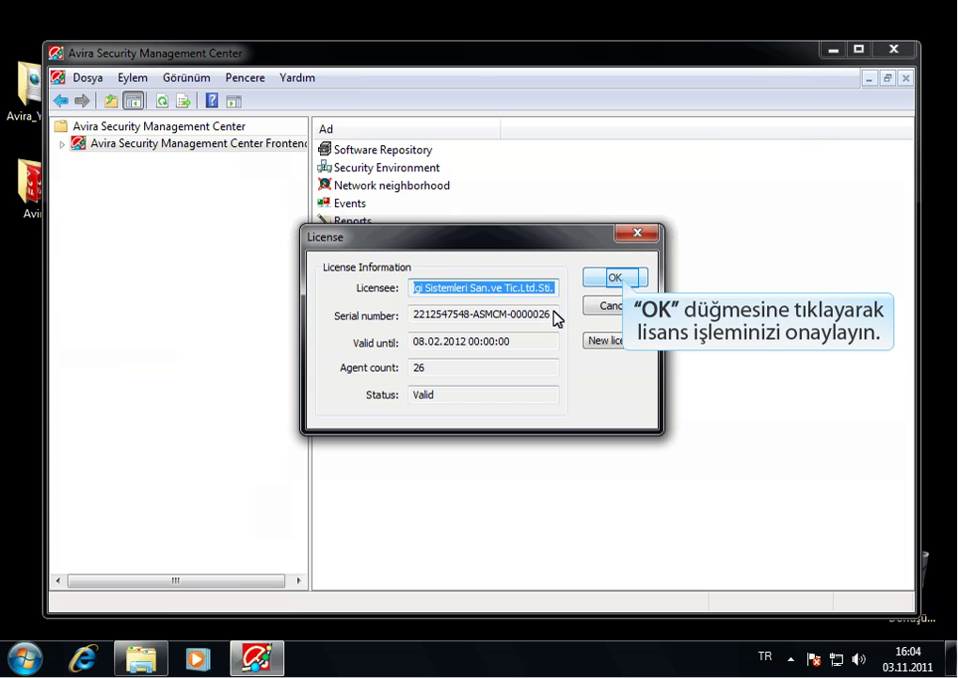
{"action": "left_click", "coordinate": [617, 279]}
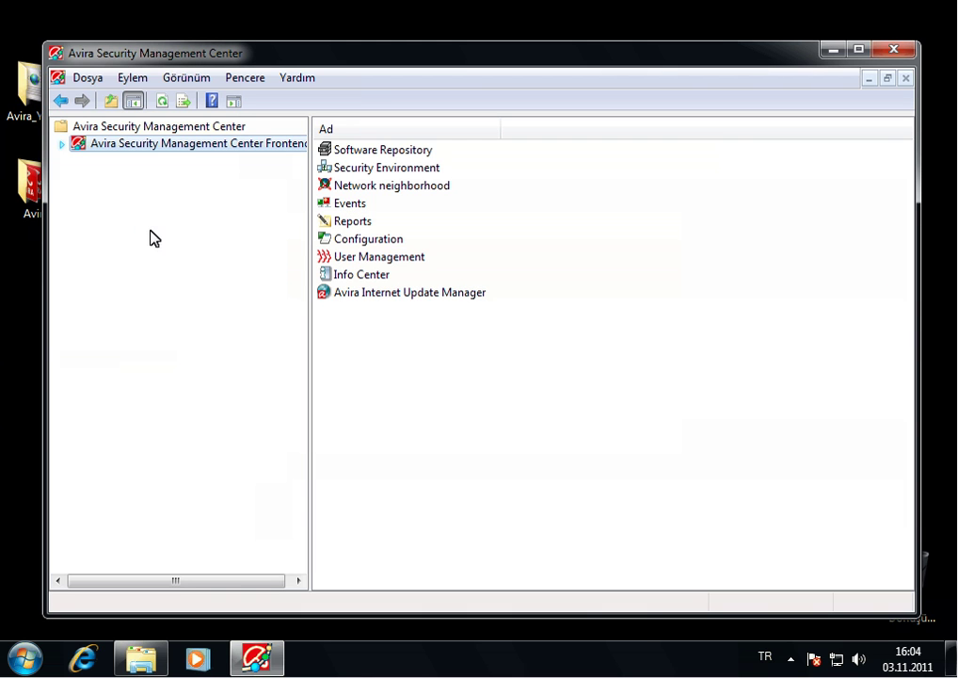
Step: Add the avira_antivir_professional_en and avira_antivir_server_en packages from the Avira folder to the Software Repository
{"action": "left_click", "coordinate": [62, 145]}
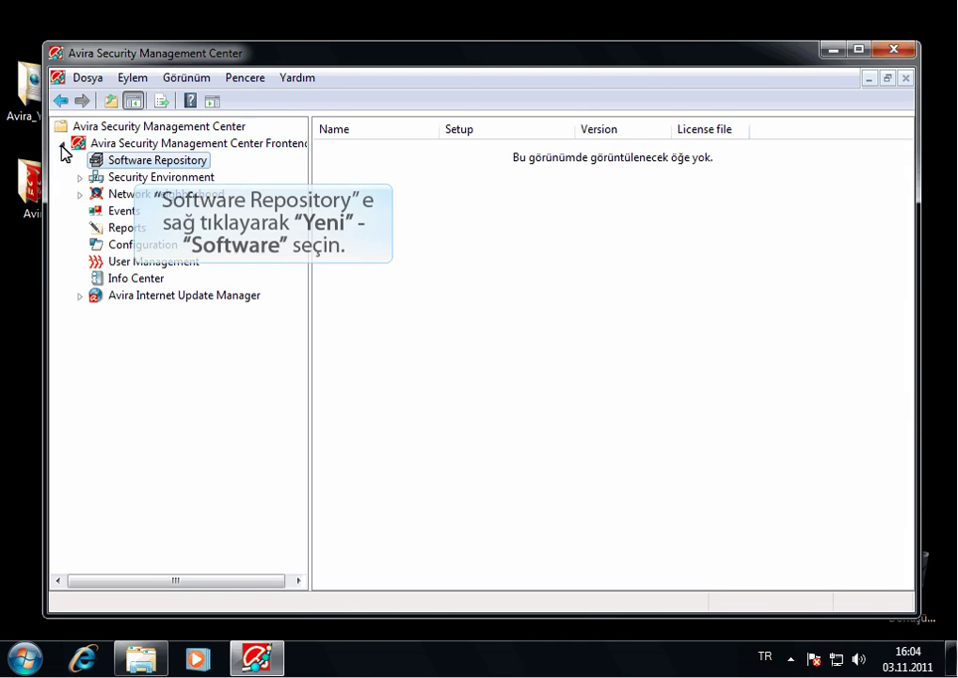
{"action": "right_click", "coordinate": [129, 162]}
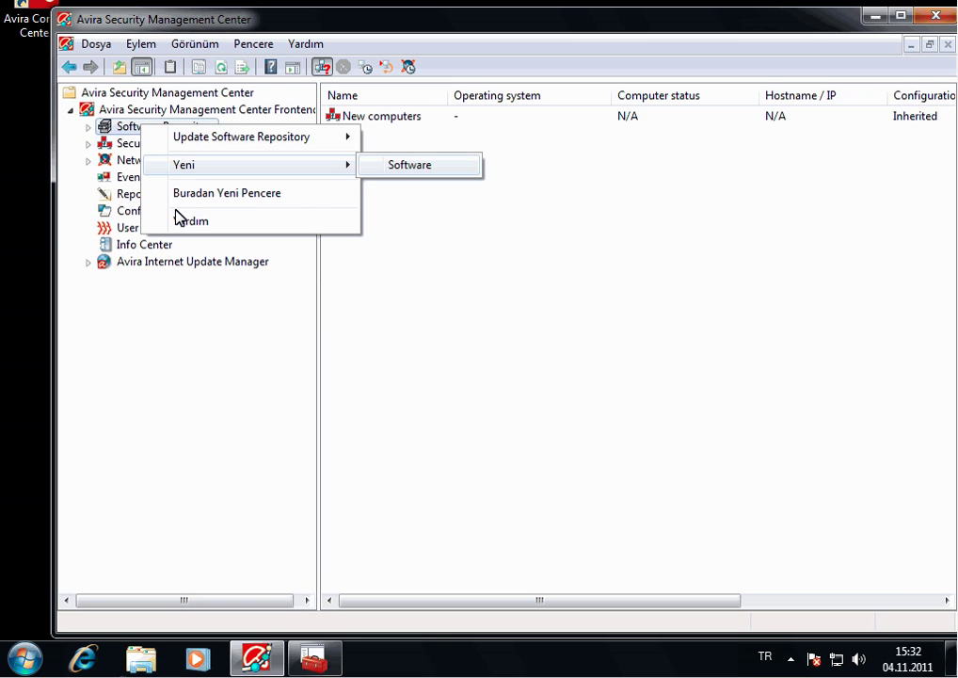
{"action": "left_click", "coordinate": [411, 167]}
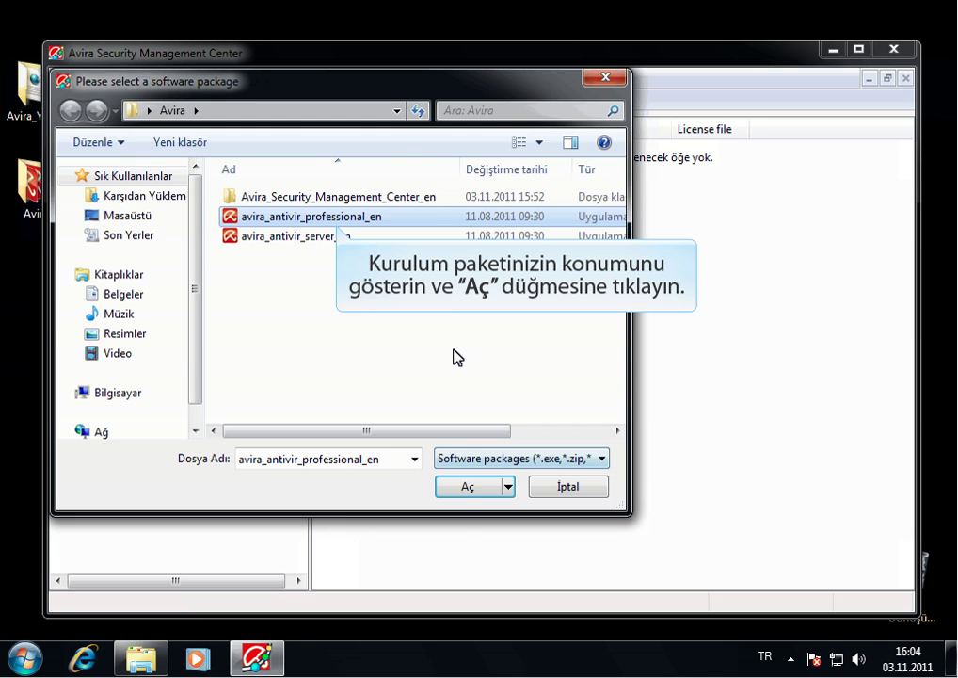
{"action": "left_click", "coordinate": [460, 488]}
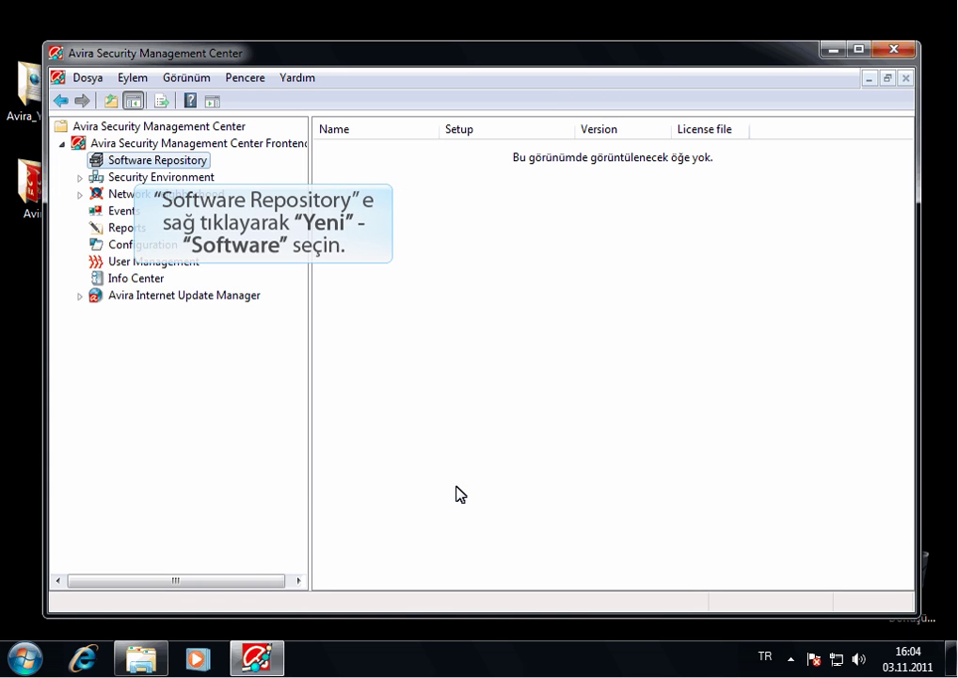
{"action": "right_click", "coordinate": [129, 162]}
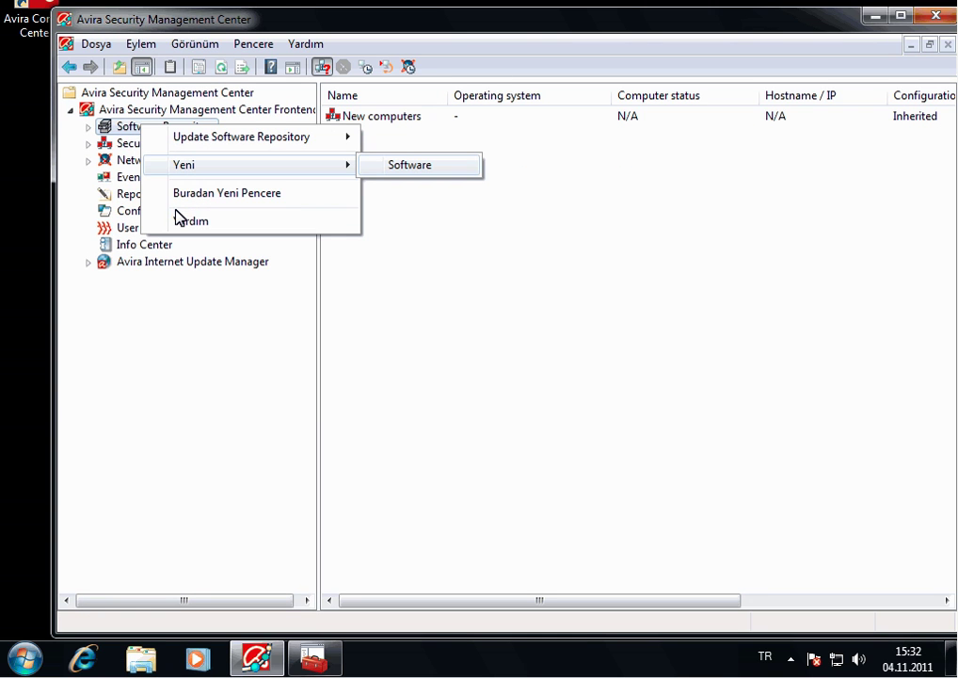
{"action": "left_click", "coordinate": [412, 167]}
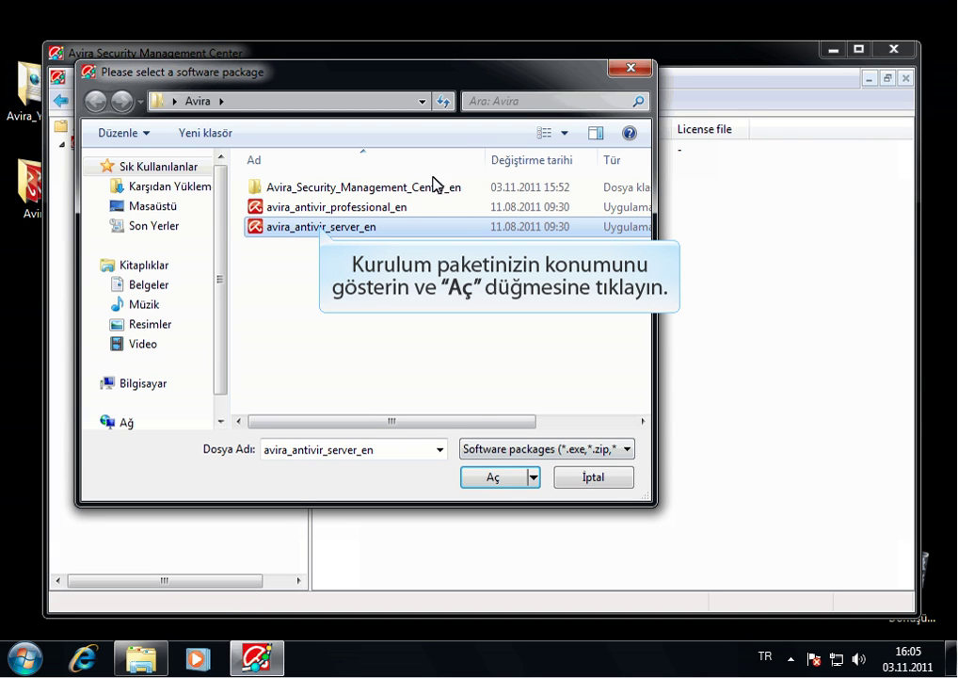
{"action": "left_click", "coordinate": [480, 480]}
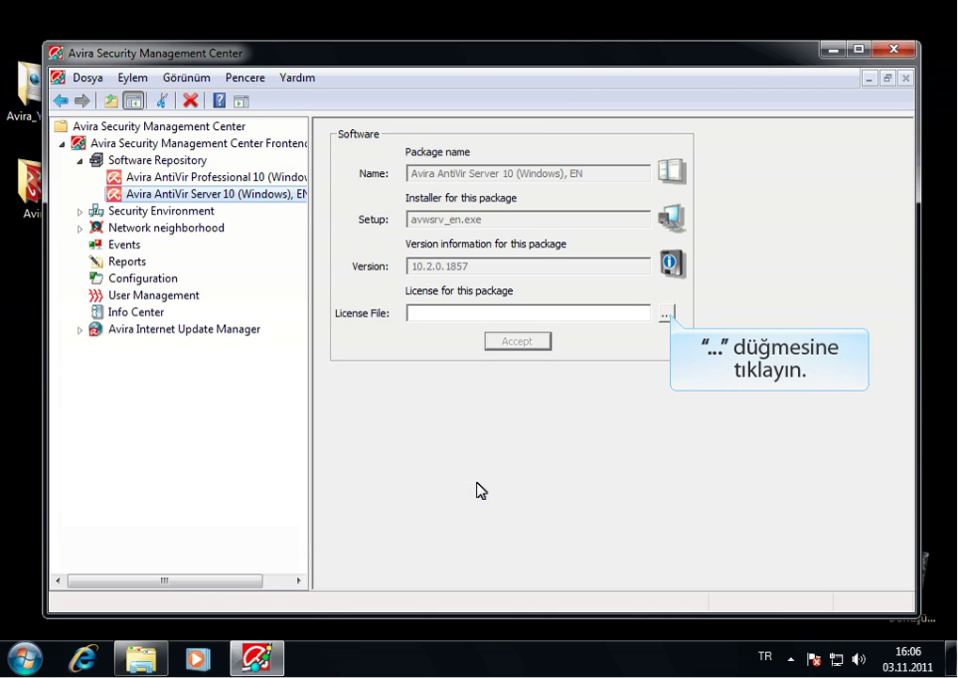
Step: Assign the license file HBEDV.KEY to the Avira AntiVir Server 10 (Windows) package and accept it
{"action": "left_click", "coordinate": [668, 314]}
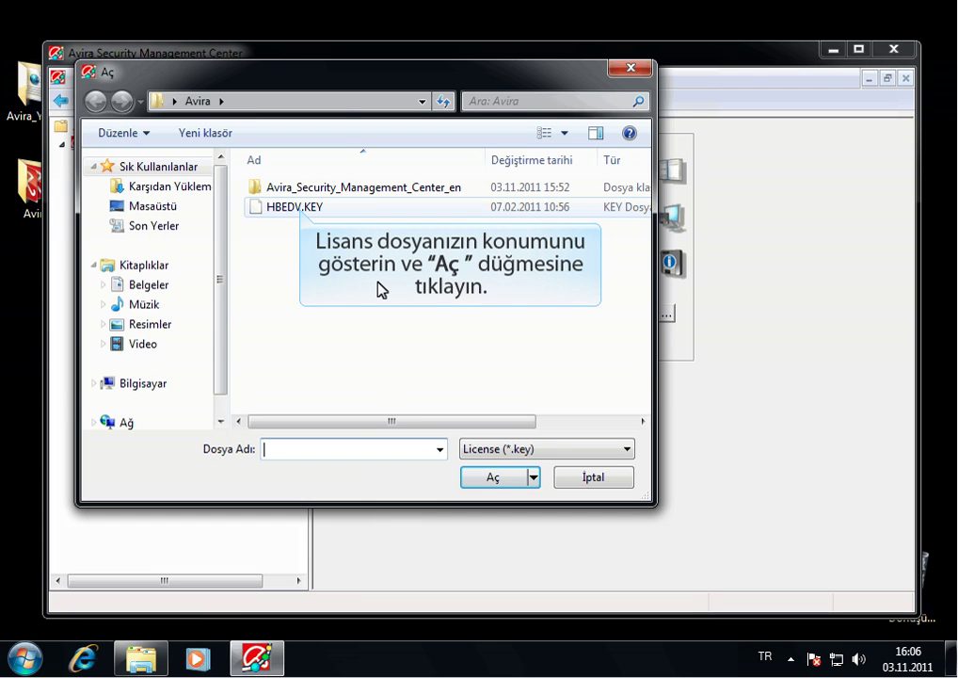
{"action": "left_click", "coordinate": [301, 209]}
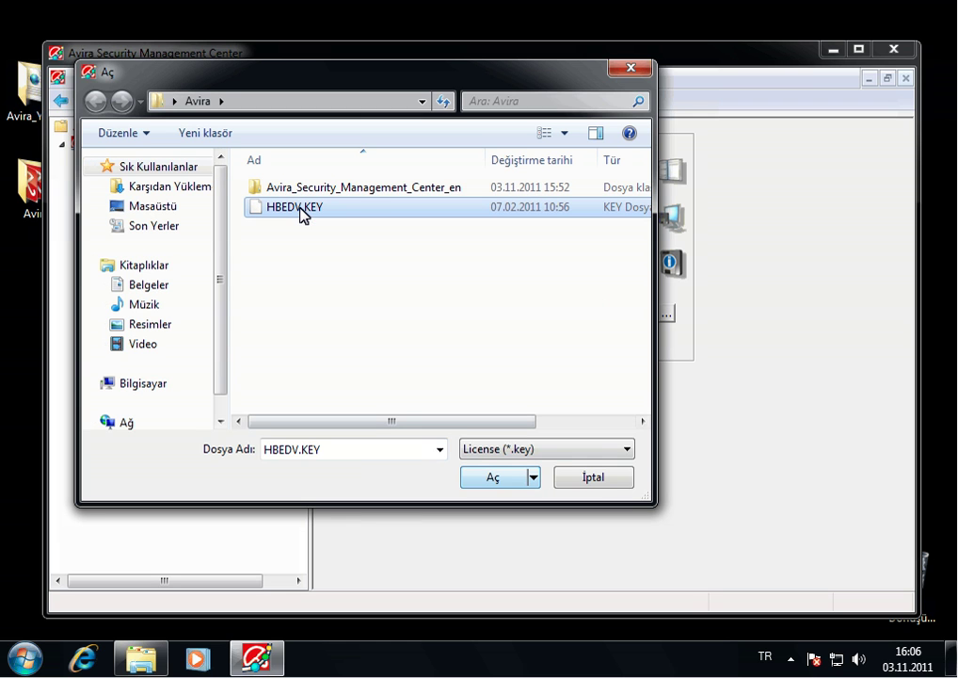
{"action": "left_click", "coordinate": [489, 479]}
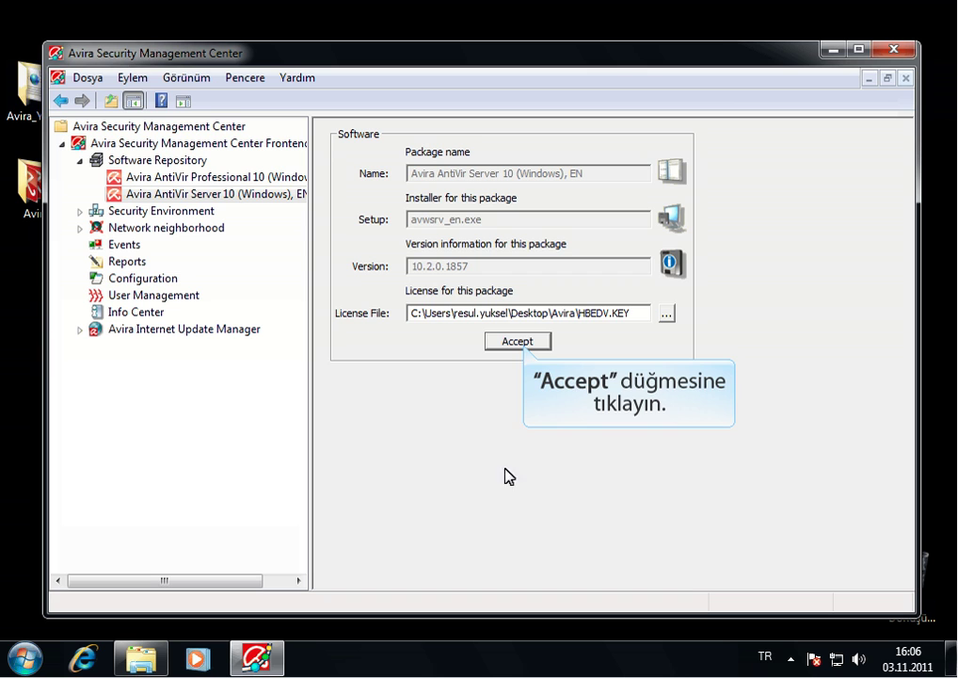
{"action": "left_click", "coordinate": [525, 343]}
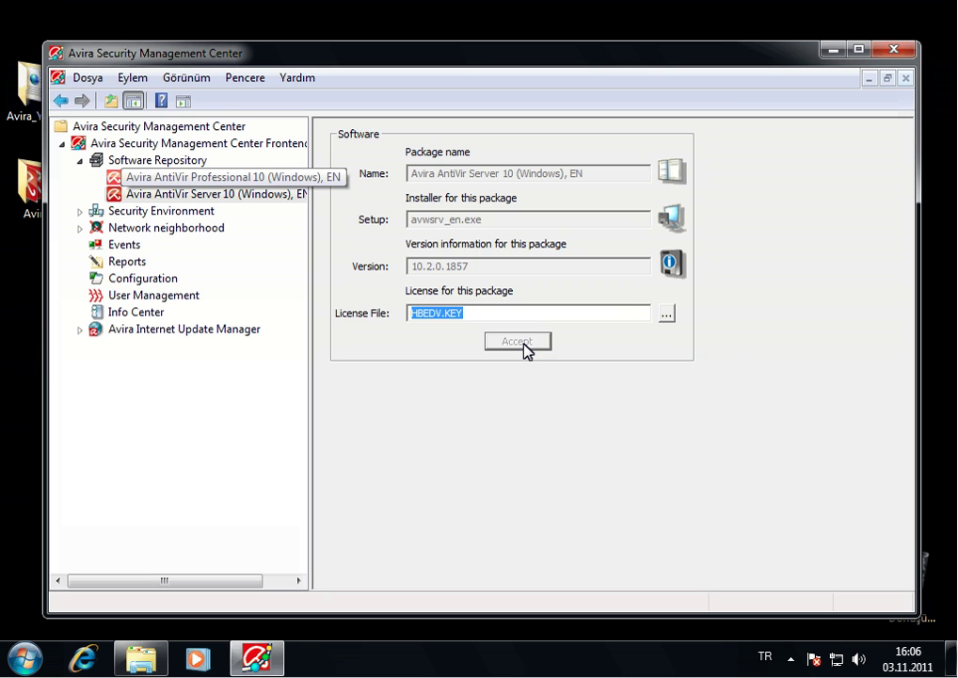
Step: Assign the license file HBEDV.KEY to the Avira AntiVir Professional 10 (Windows) package and accept it
{"action": "left_click", "coordinate": [213, 179]}
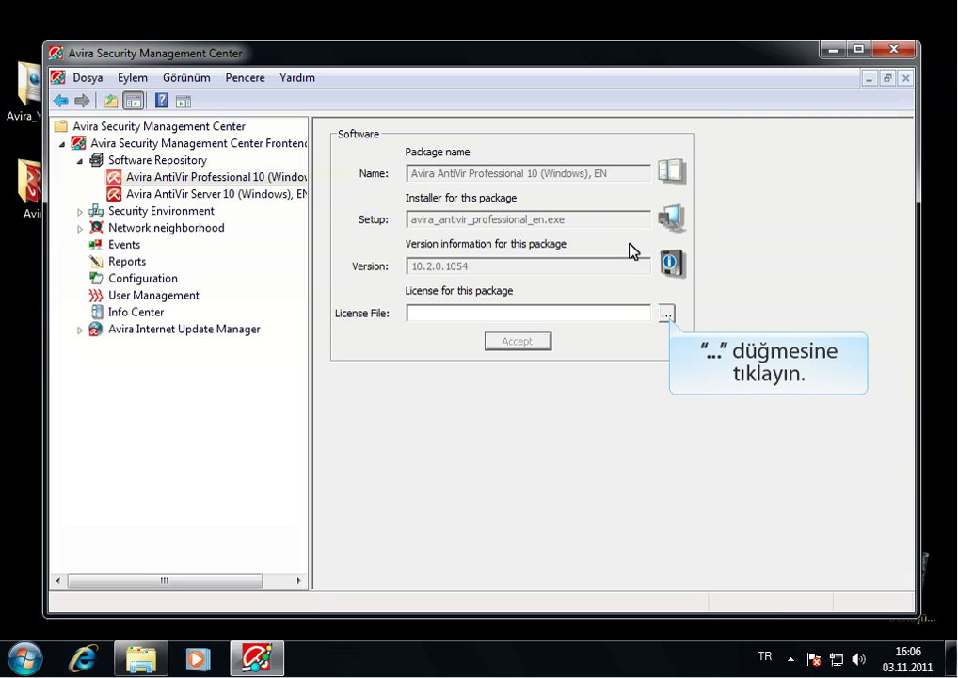
{"action": "left_click", "coordinate": [666, 314]}
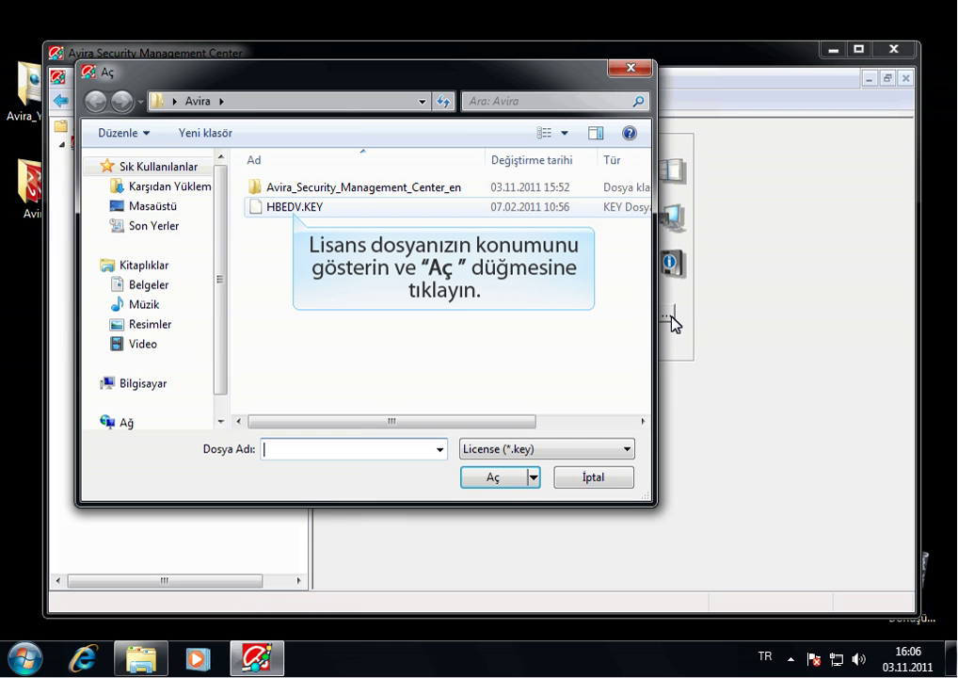
{"action": "left_click", "coordinate": [299, 209]}
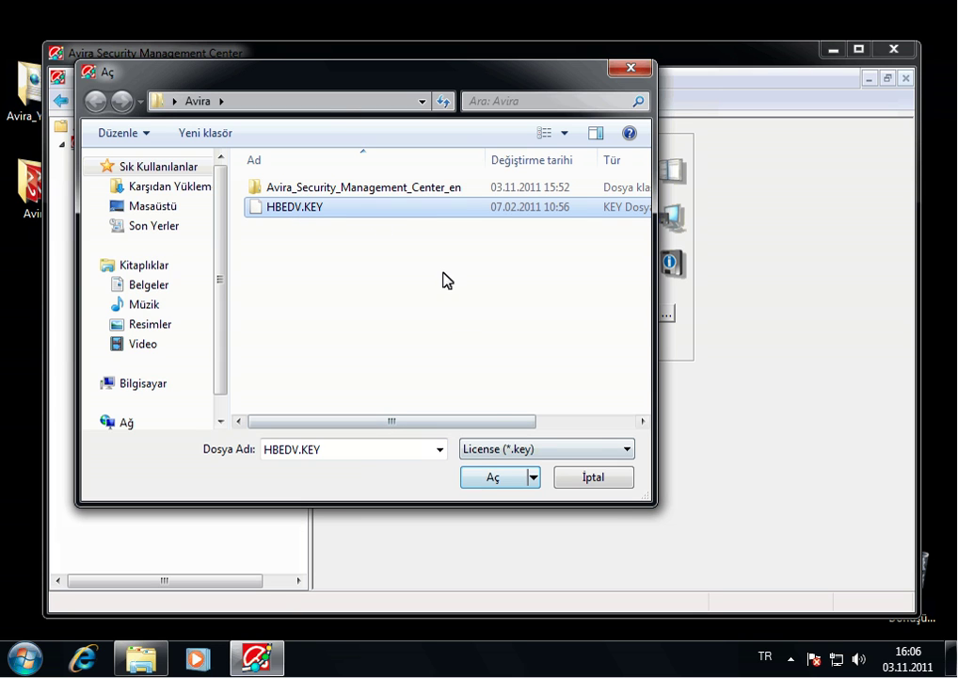
{"action": "left_click", "coordinate": [497, 480]}
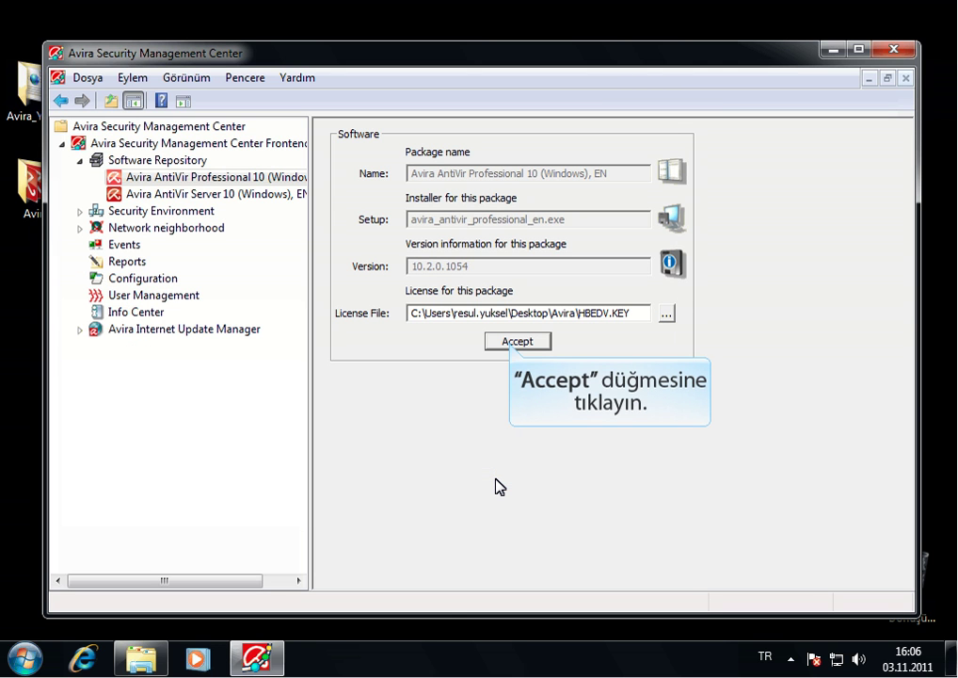
{"action": "left_click", "coordinate": [513, 343]}
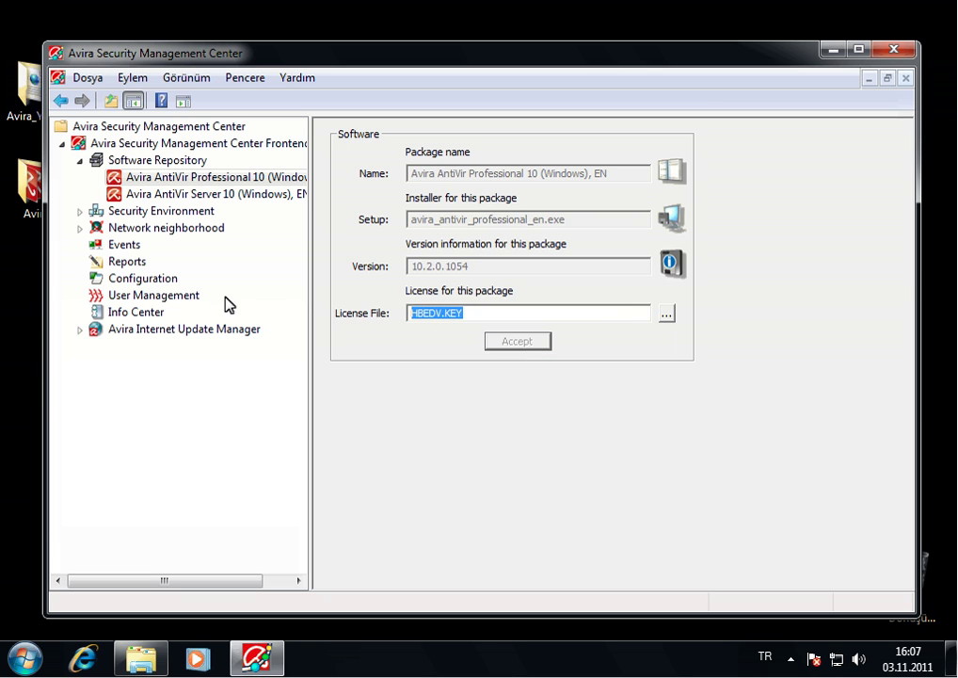
Step: Configure the Avira SMC Agent for the Security Environment to drop Info & Warning events, and save it with deferred sending
{"action": "left_click", "coordinate": [165, 211]}
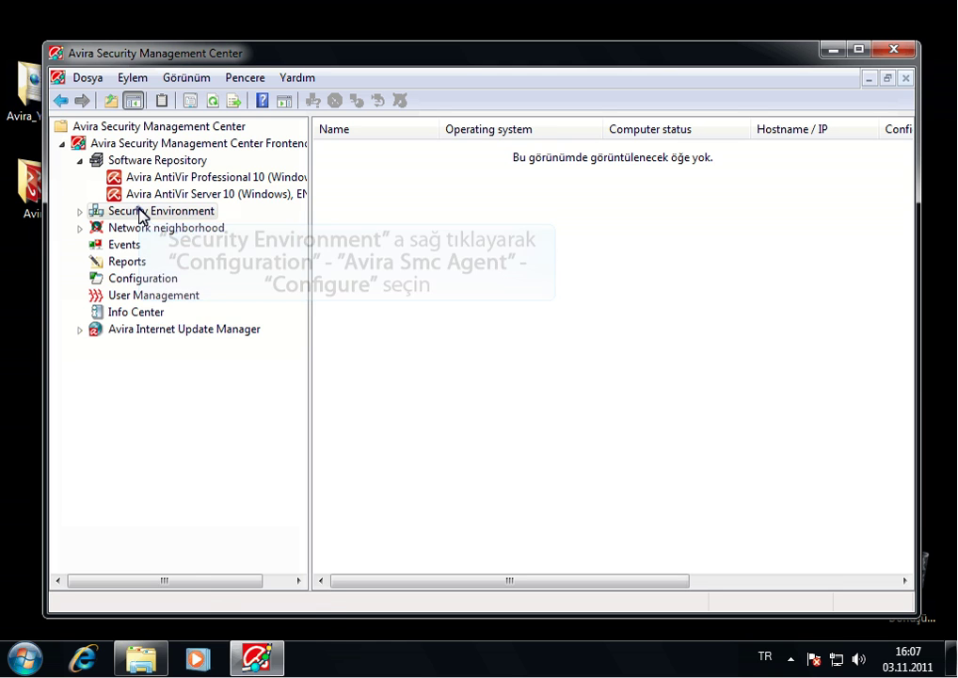
{"action": "right_click", "coordinate": [139, 213]}
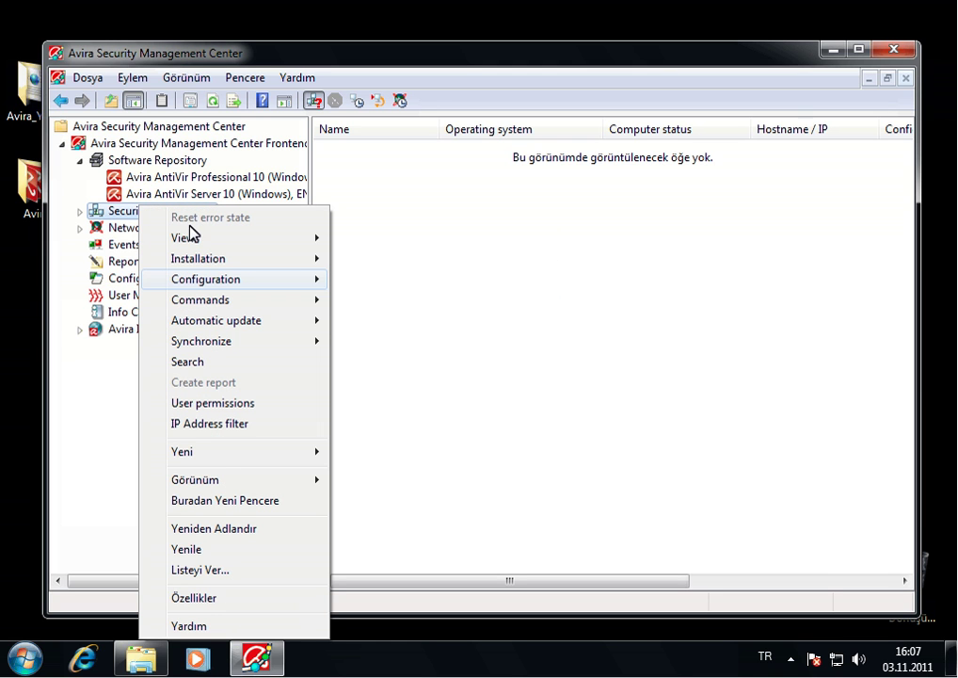
{"action": "mouse_move", "coordinate": [209, 287]}
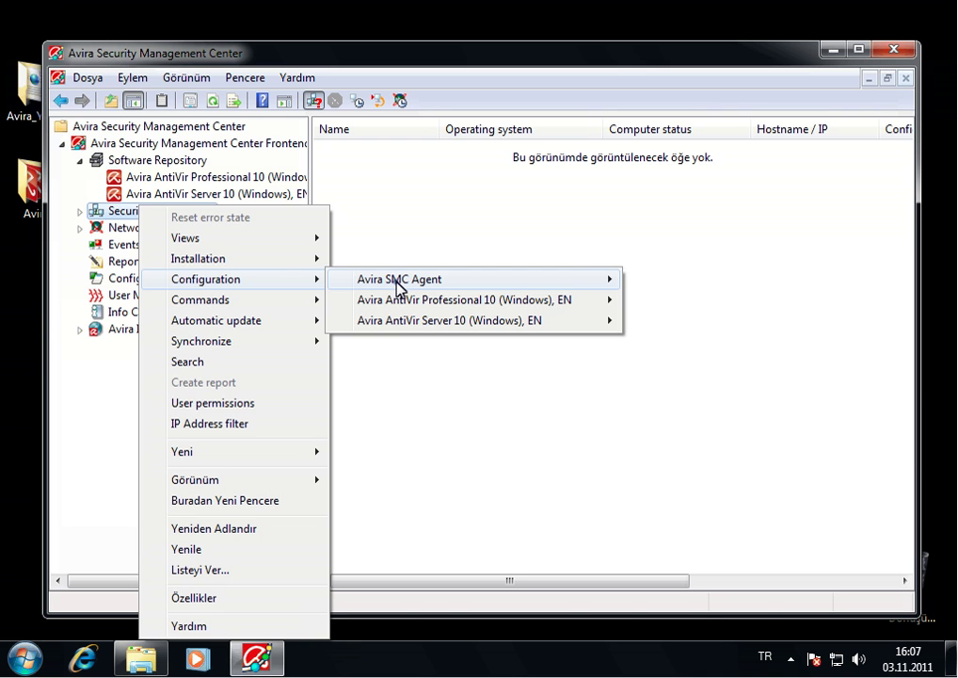
{"action": "mouse_move", "coordinate": [400, 288]}
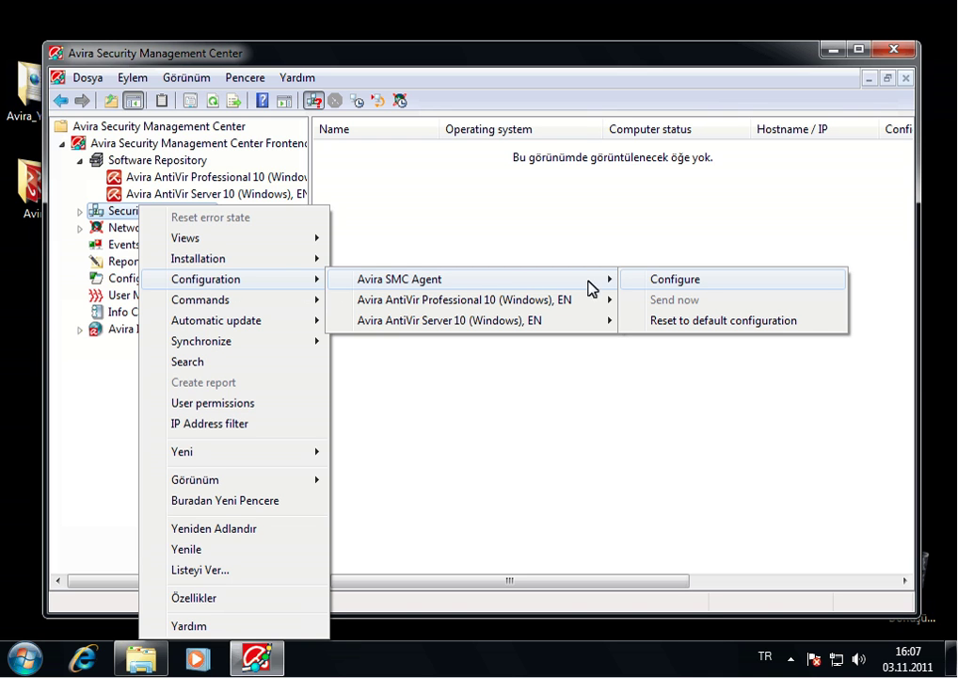
{"action": "left_click", "coordinate": [674, 285]}
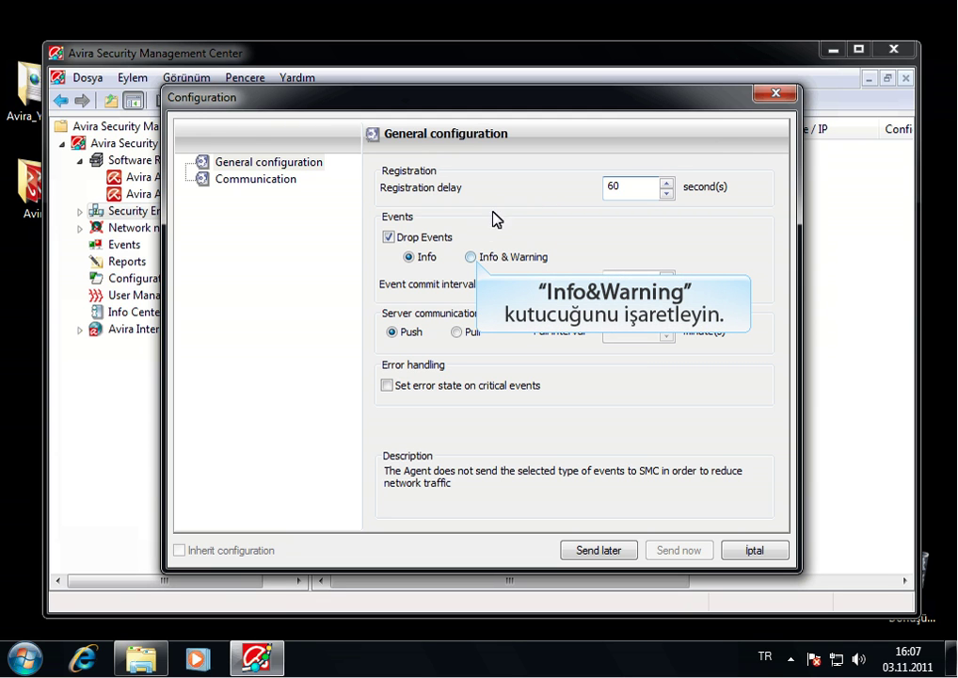
{"action": "left_click", "coordinate": [472, 258]}
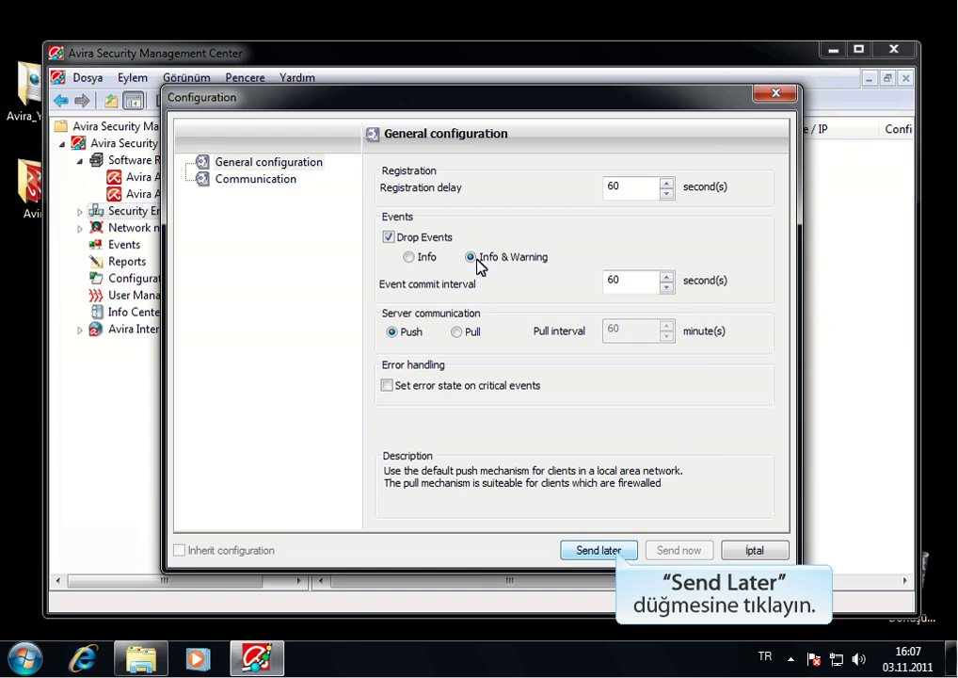
{"action": "left_click", "coordinate": [616, 552]}
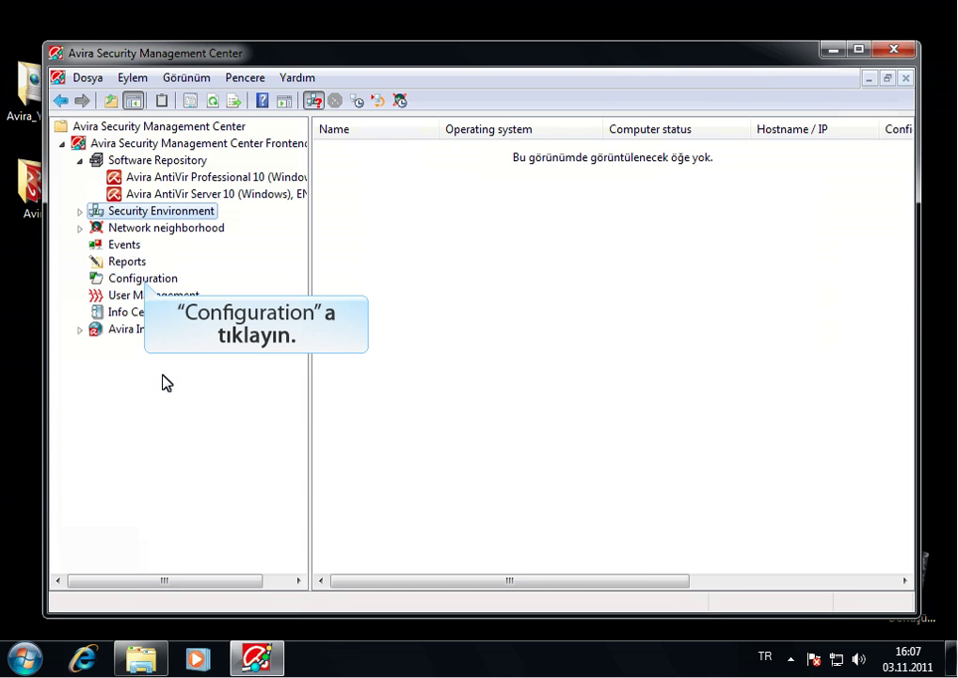
Step: Enable deletion of database events older than 30 days in the Event Settings of the Security Management Center configuration
{"action": "left_click", "coordinate": [144, 279]}
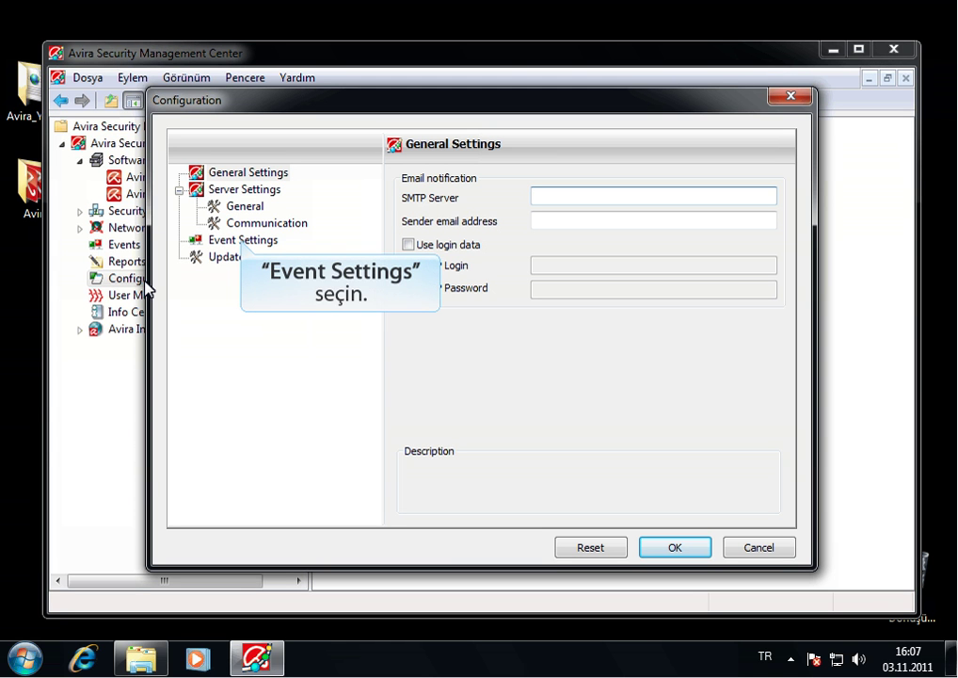
{"action": "left_click", "coordinate": [244, 243]}
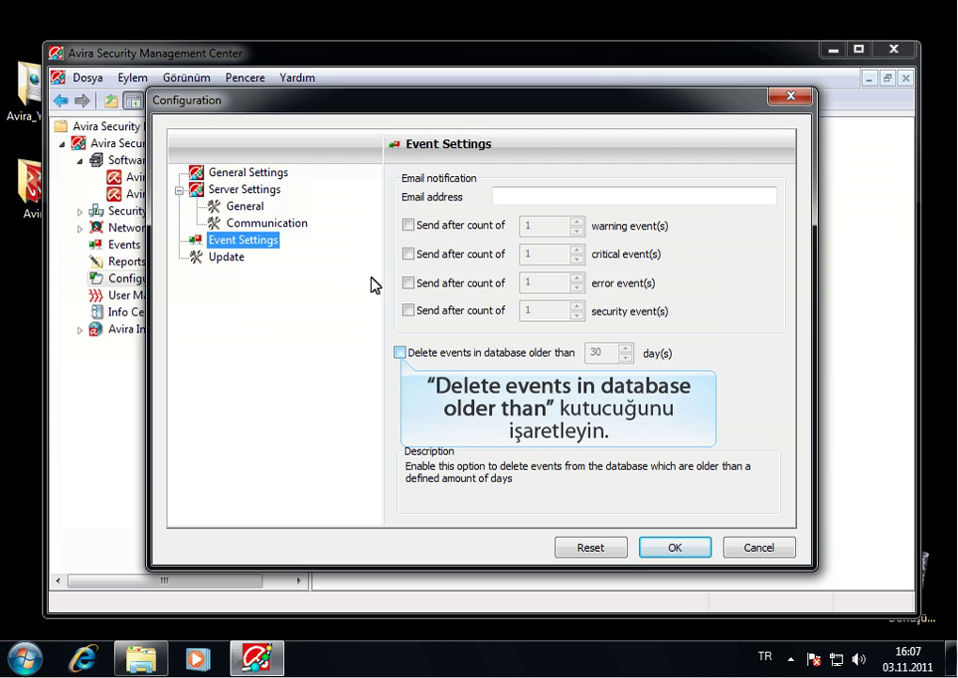
{"action": "left_click", "coordinate": [400, 352]}
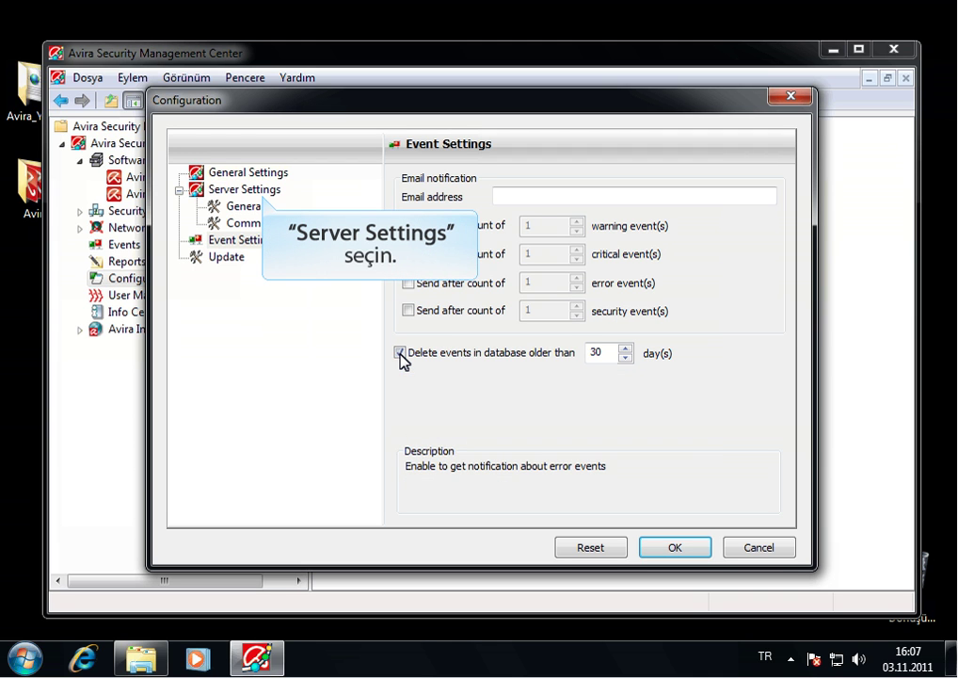
Step: Enable resetting of error states older than 2 hours in Server Settings, then apply the configuration with an automatic SMC services restart
{"action": "left_click", "coordinate": [247, 190]}
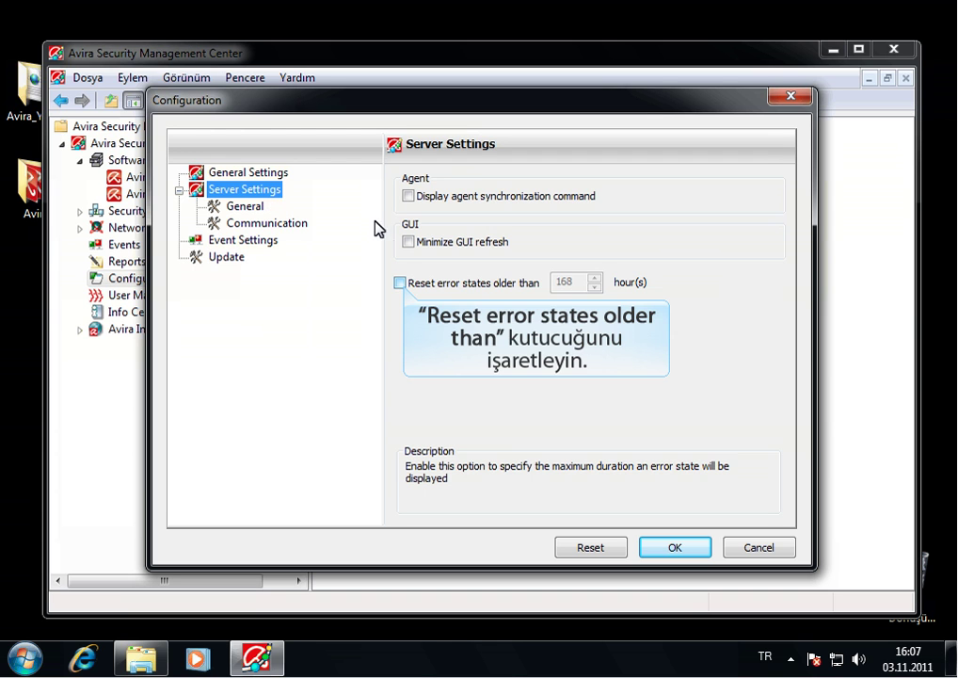
{"action": "left_click", "coordinate": [402, 283]}
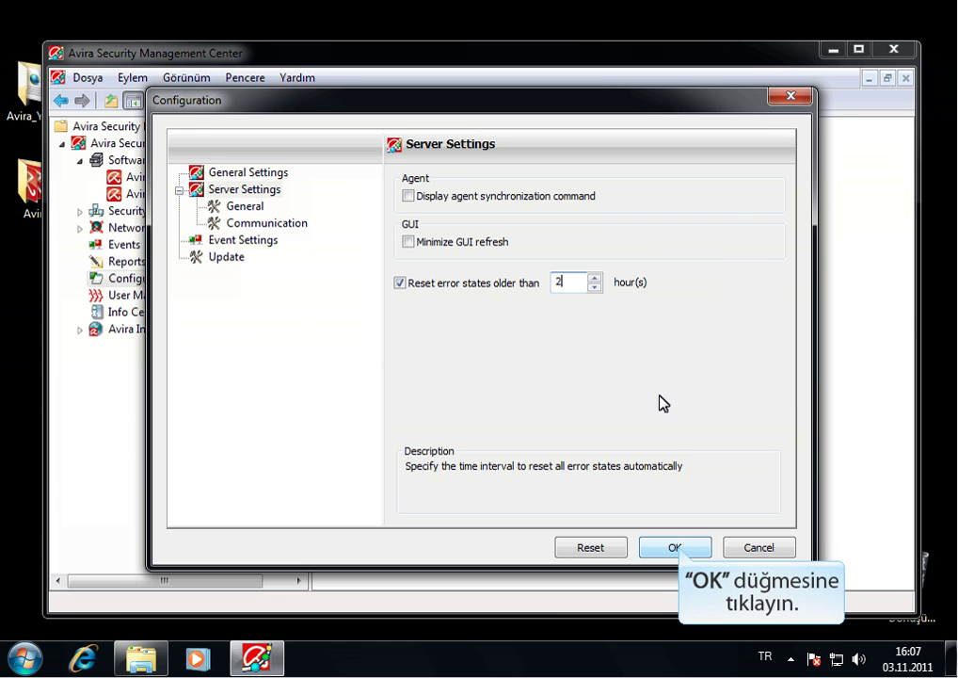
{"action": "left_click", "coordinate": [676, 548]}
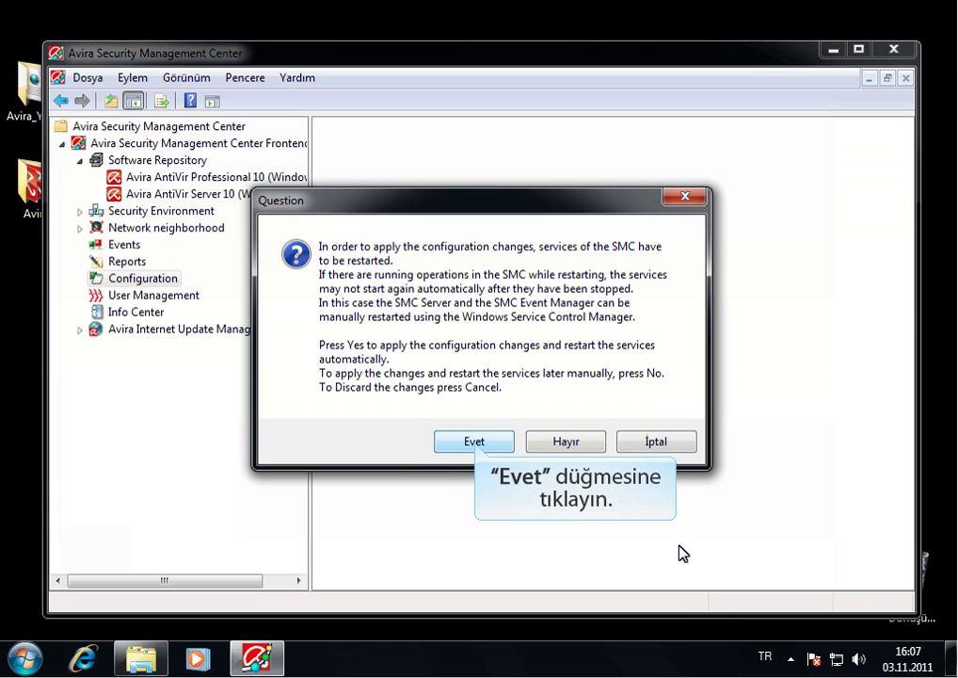
{"action": "left_click", "coordinate": [474, 442]}
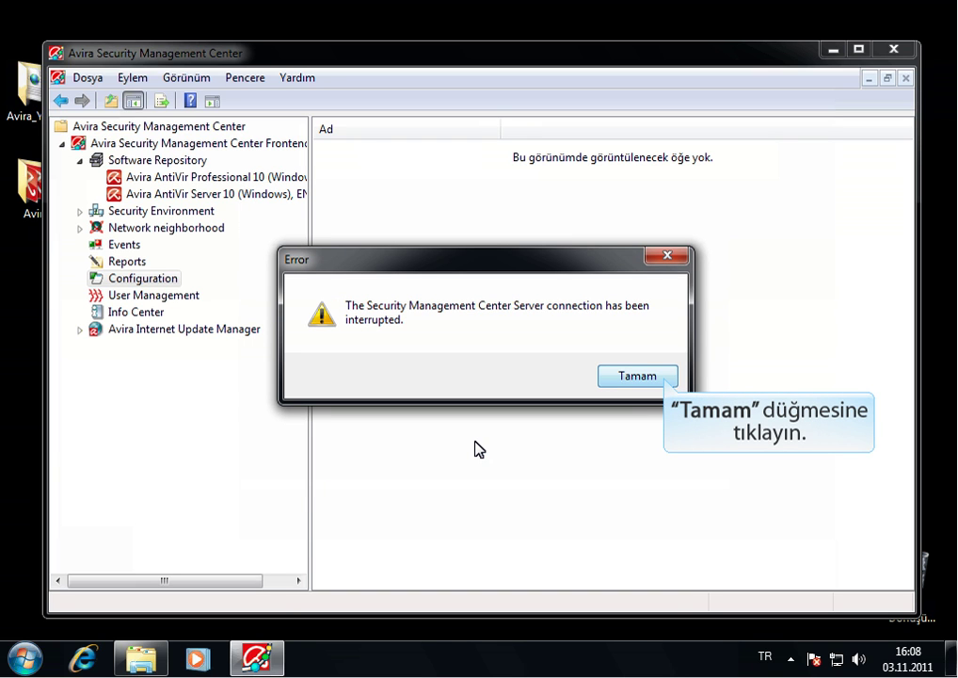